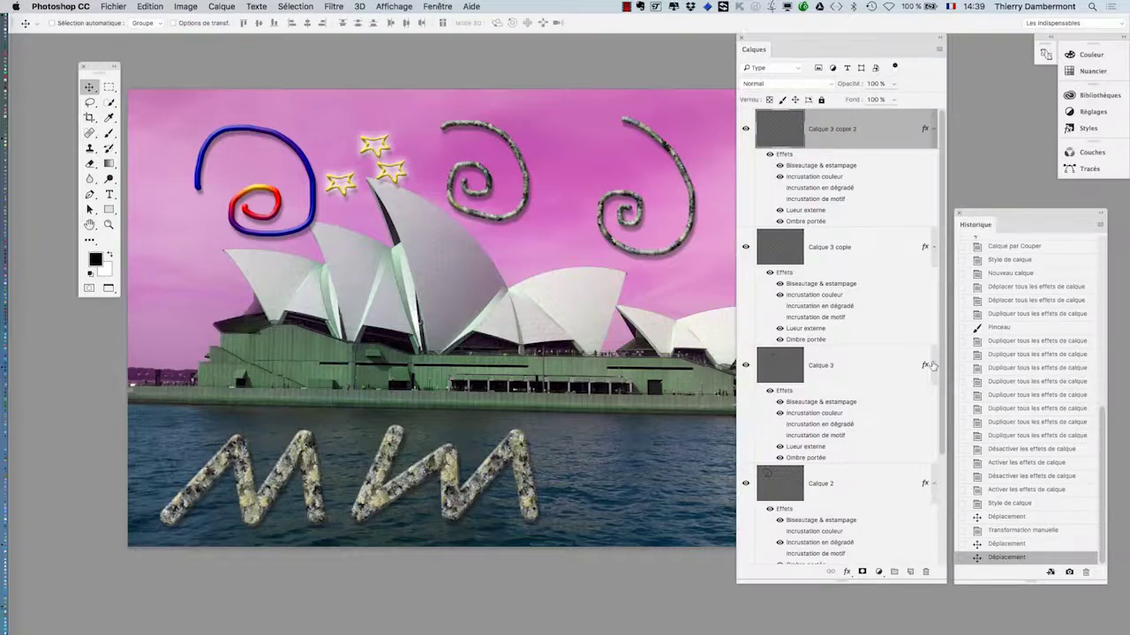
Move the History panel up beside the Layers panel
left_click_drag(1010, 212, 1009, 174)
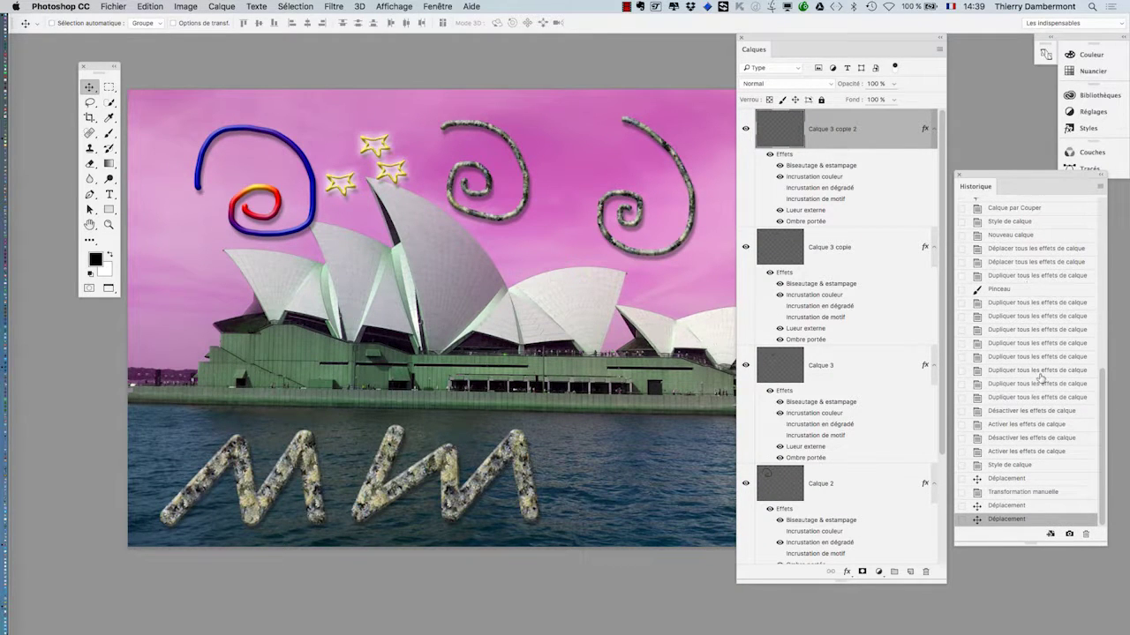
scroll(1038, 381, "up", 2)
scroll(1034, 379, "up", 2)
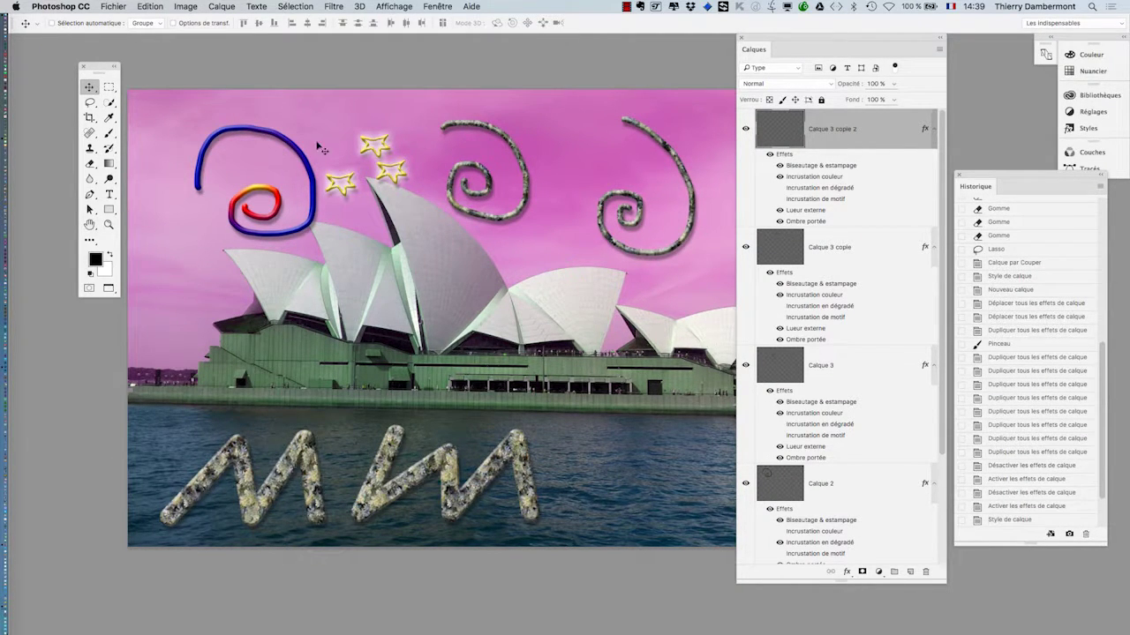
scroll(985, 339, "up", 5)
scroll(985, 339, "up", 5)
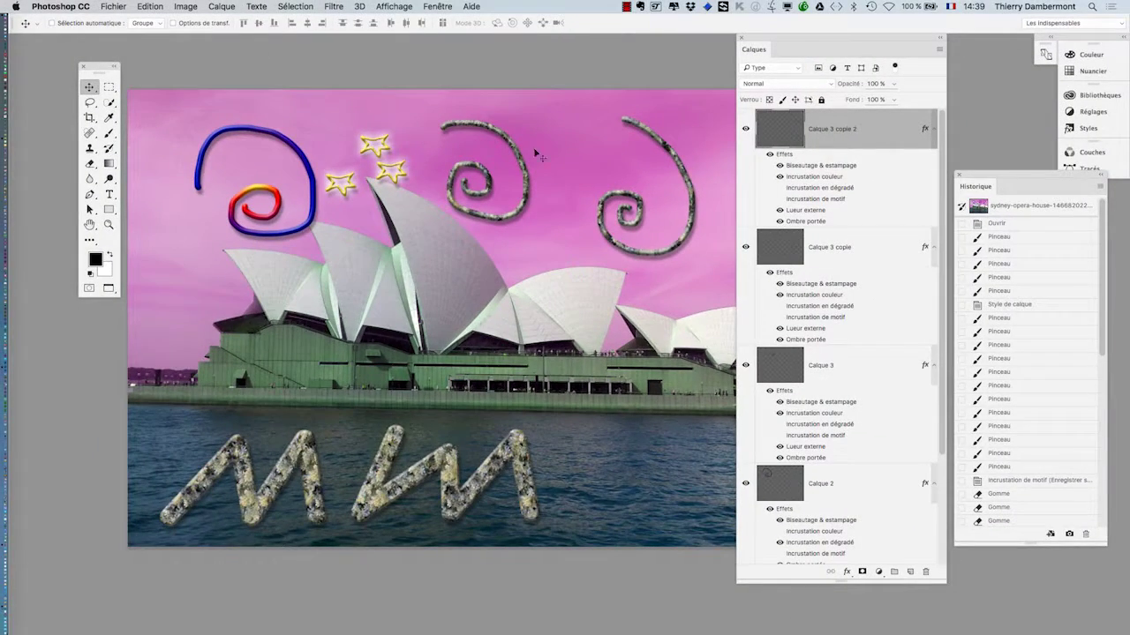
Dock the Tools panel at the left edge, pan the photo clear, and widen the Calques panel
left_click_drag(106, 66, 43, 53)
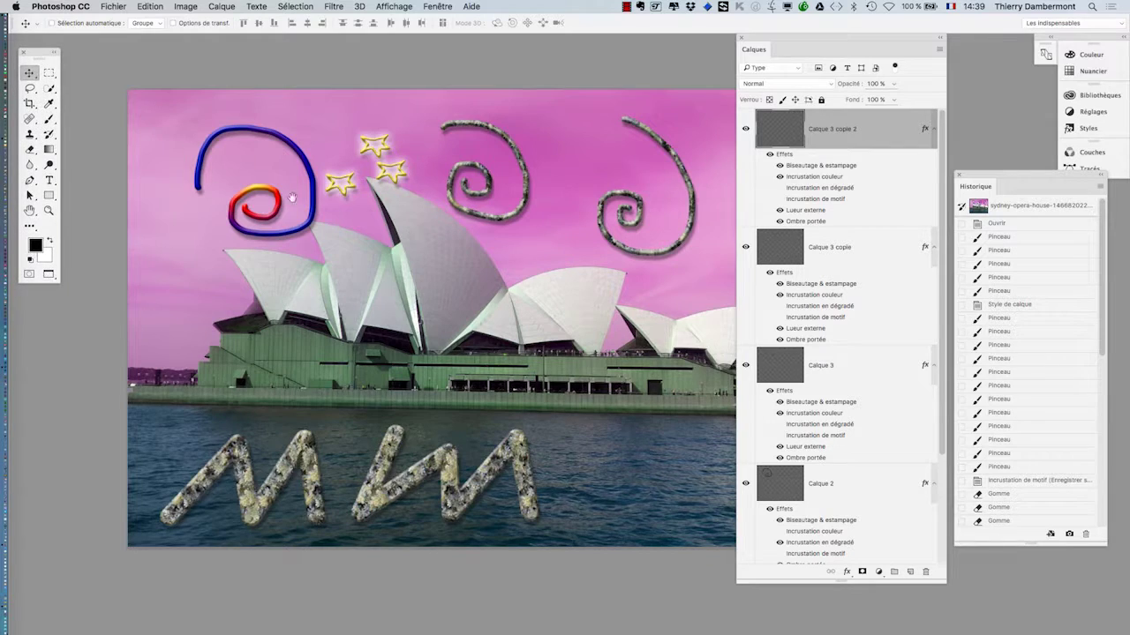
left_click_drag(292, 196, 246, 188)
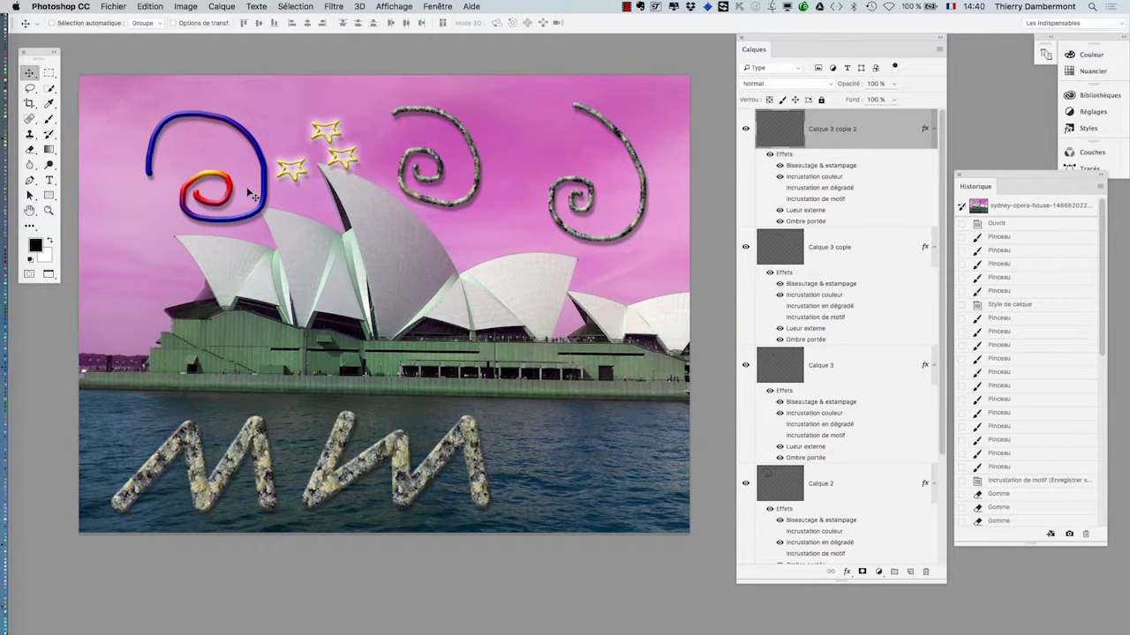
left_click_drag(302, 247, 320, 240)
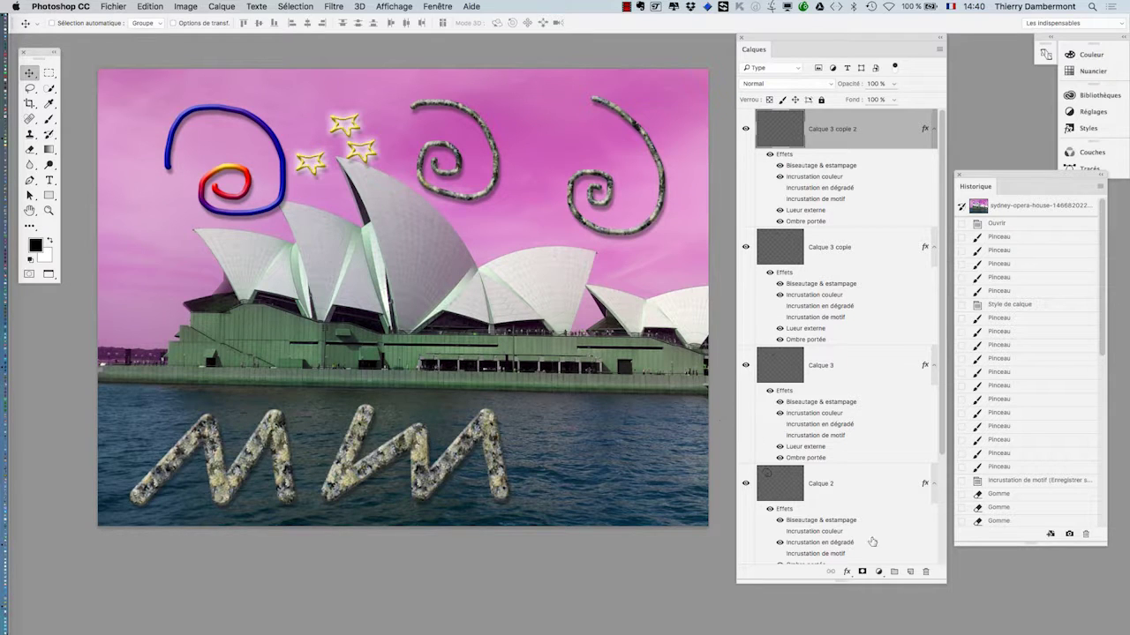
mouse_move(944, 581)
left_mouse_down()
mouse_move(940, 571)
mouse_move(1059, 552)
mouse_move(1048, 557)
left_mouse_up()
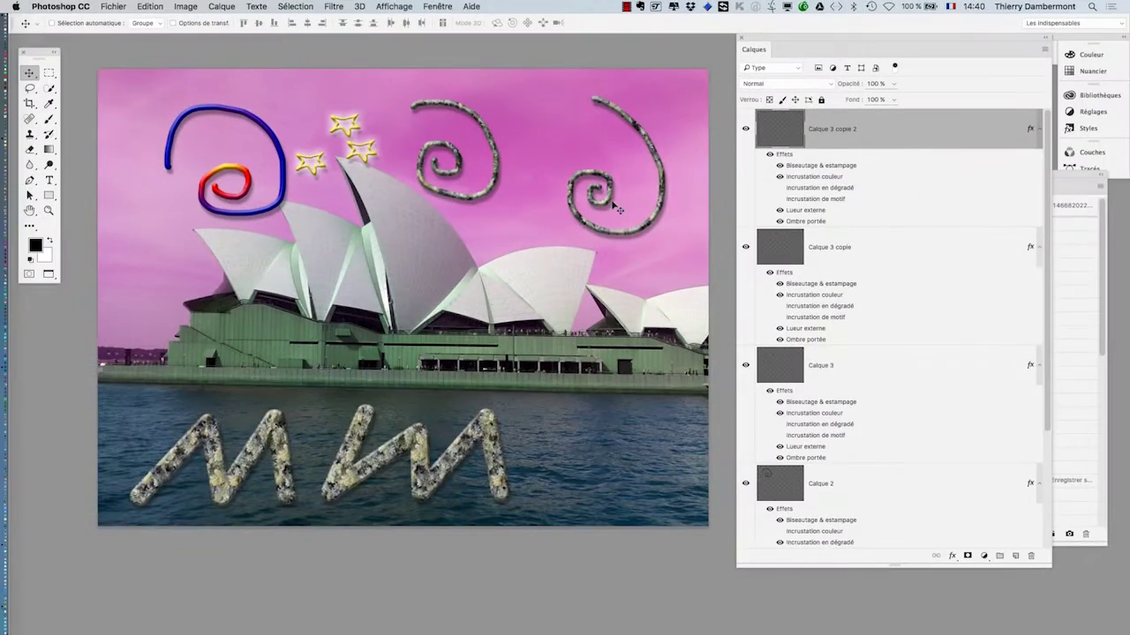
scroll(835, 304, "down", 2)
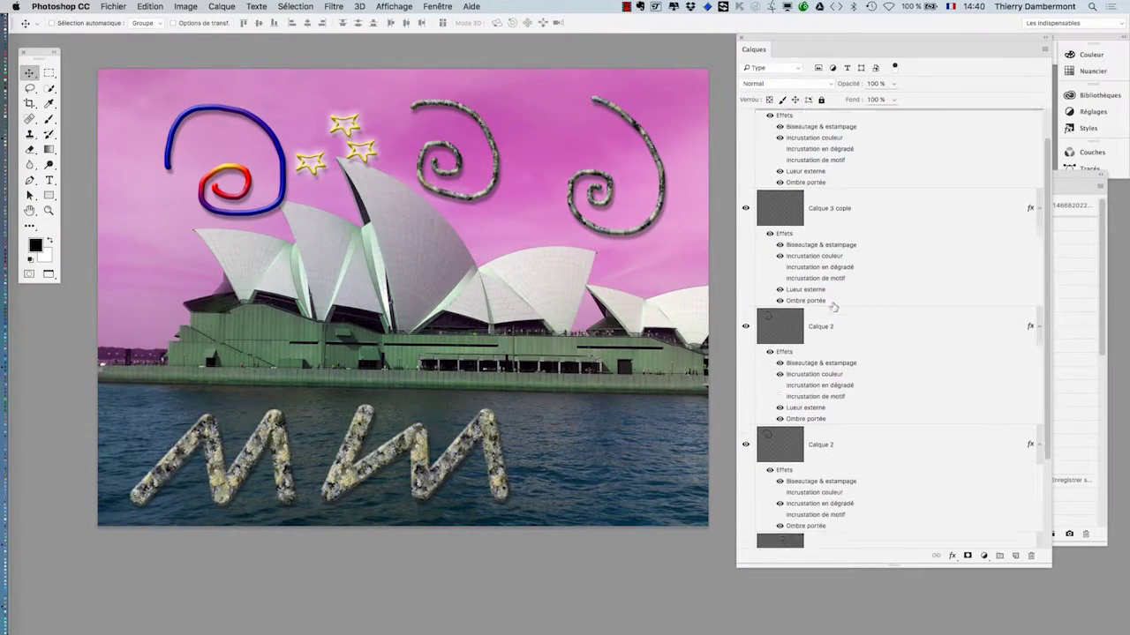
scroll(835, 307, "down", 1)
scroll(834, 311, "down", 2)
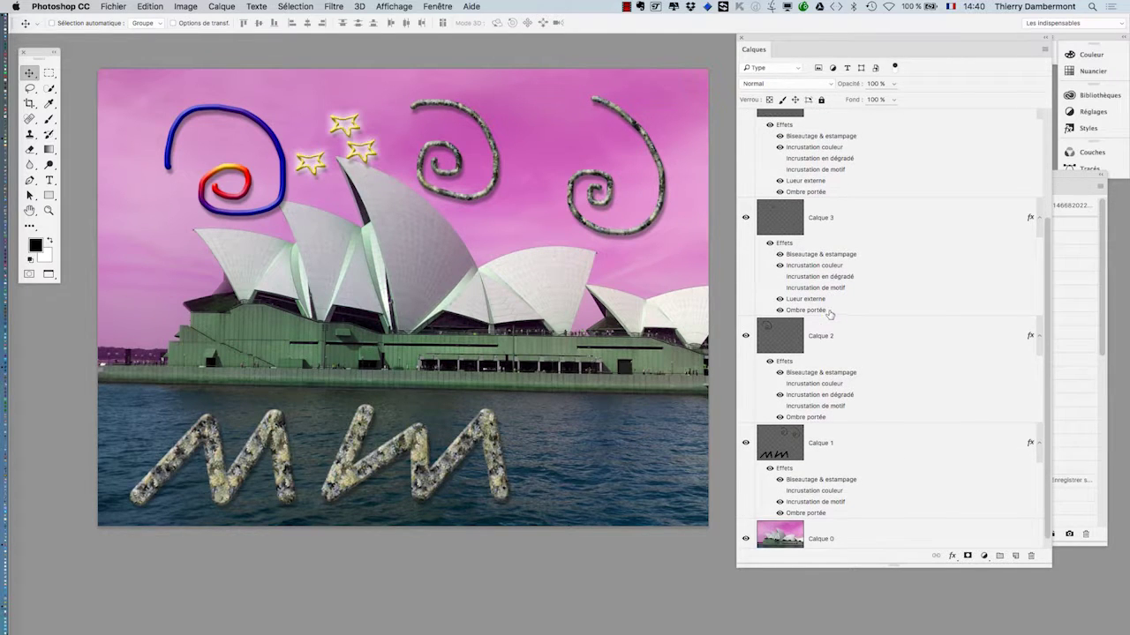
scroll(832, 316, "up", 2)
scroll(832, 316, "up", 1)
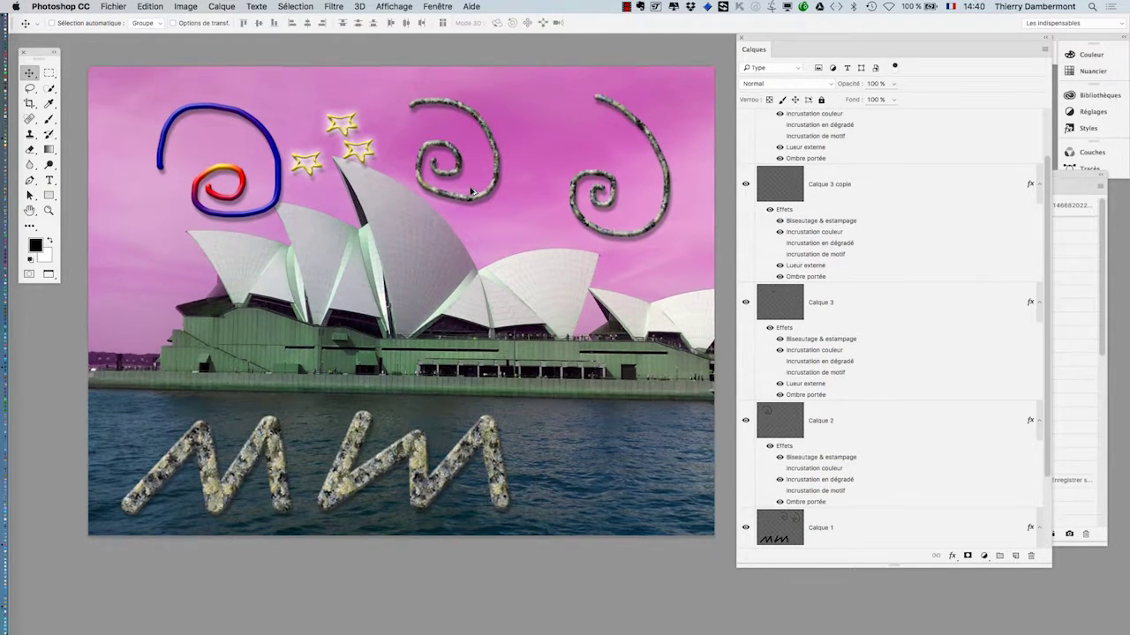
scroll(479, 192, "up", 1)
scroll(480, 192, "up", 1)
scroll(480, 193, "up", 2)
scroll(539, 197, "right", 3)
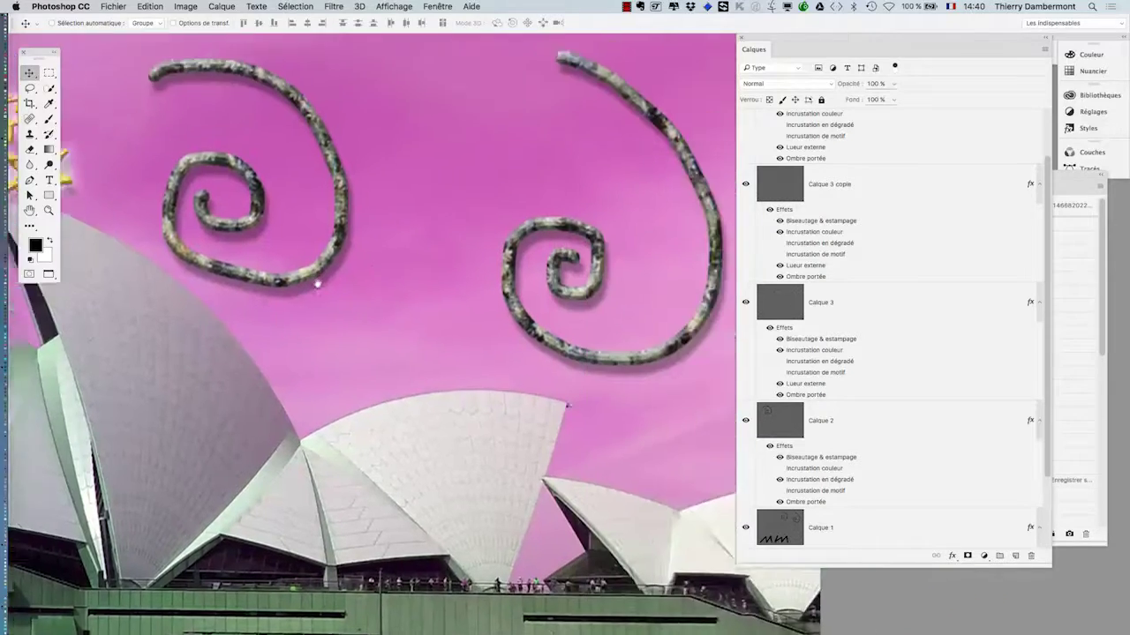
scroll(394, 252, "up", 2)
scroll(858, 387, "down", 1)
scroll(858, 387, "up", 1)
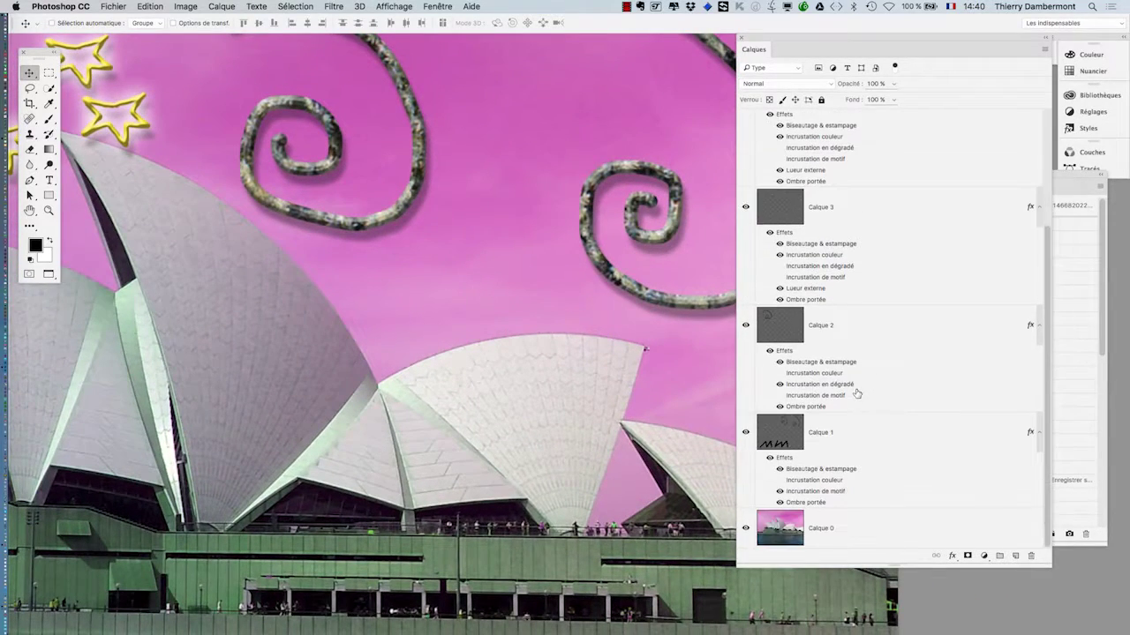
scroll(854, 387, "up", 1)
scroll(853, 384, "up", 1)
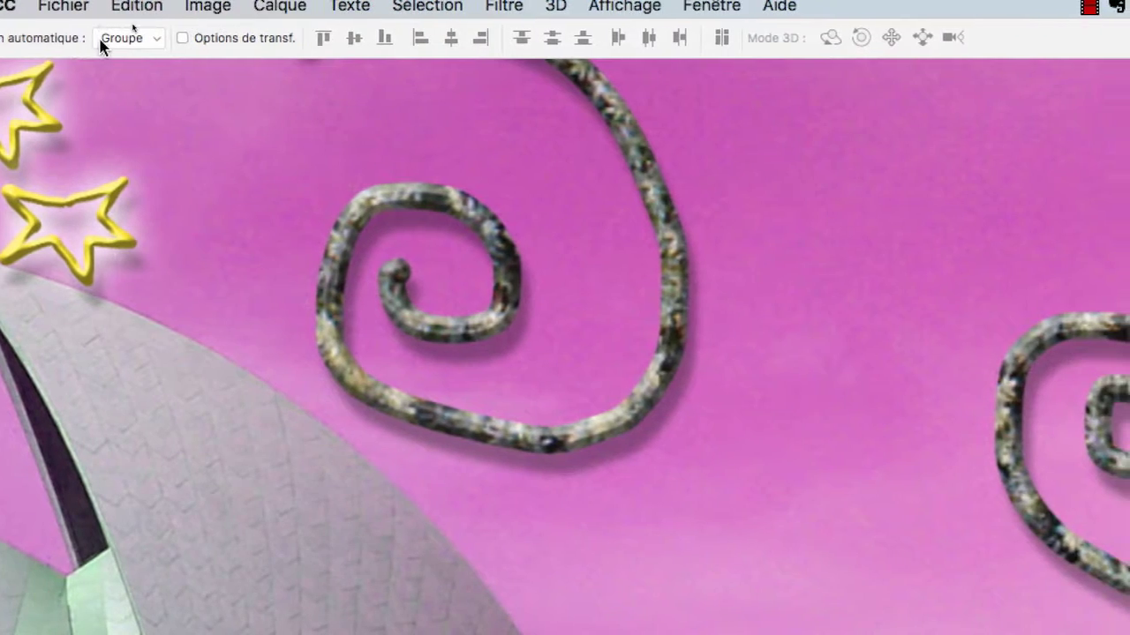
Set the Move tool's Sélection automatique from Groupe to Calque
left_click(119, 31)
left_click(101, 48)
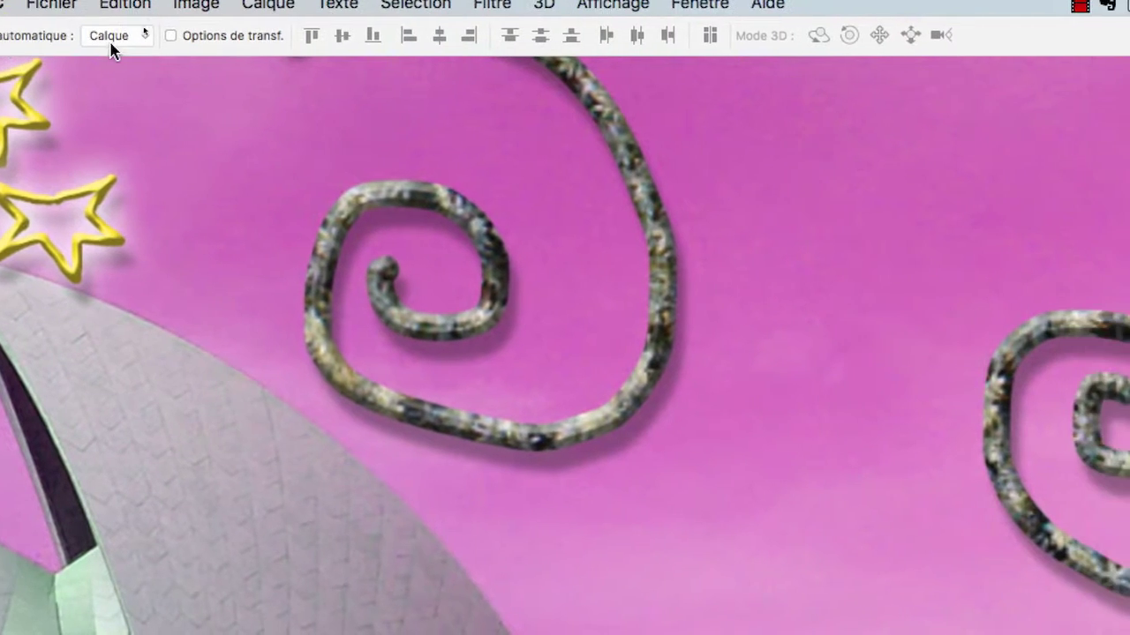
left_click(185, 37)
left_click(106, 42)
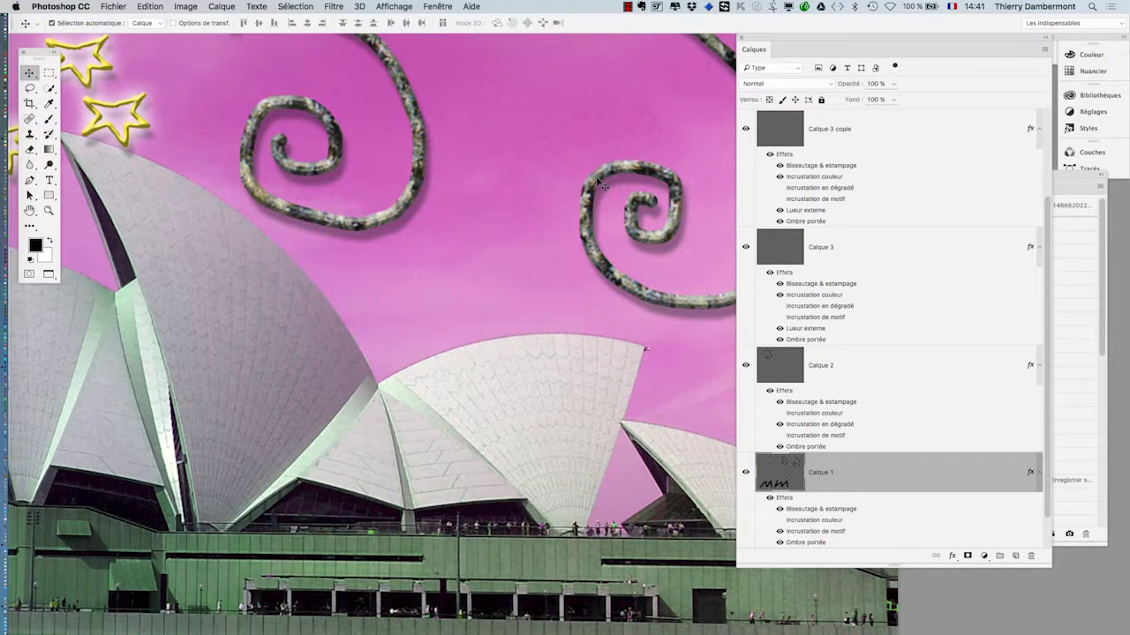
Test layer picking on the stars, the blue-and-red swirl and a grey swirl, then undo
left_click(150, 132, "alt")
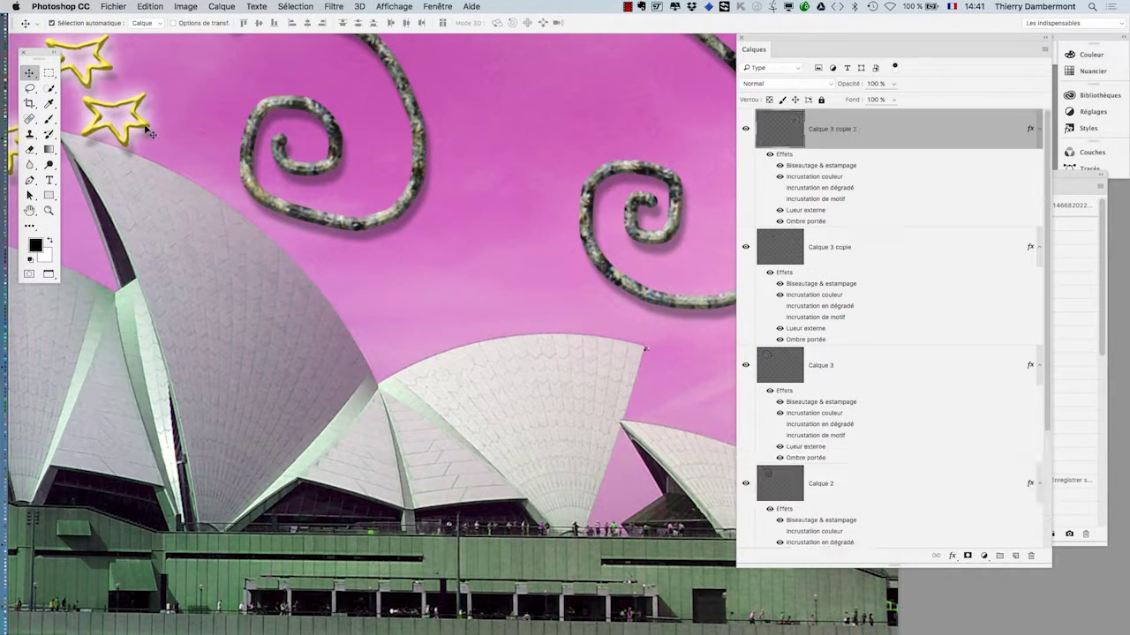
scroll(265, 247, "left", 10)
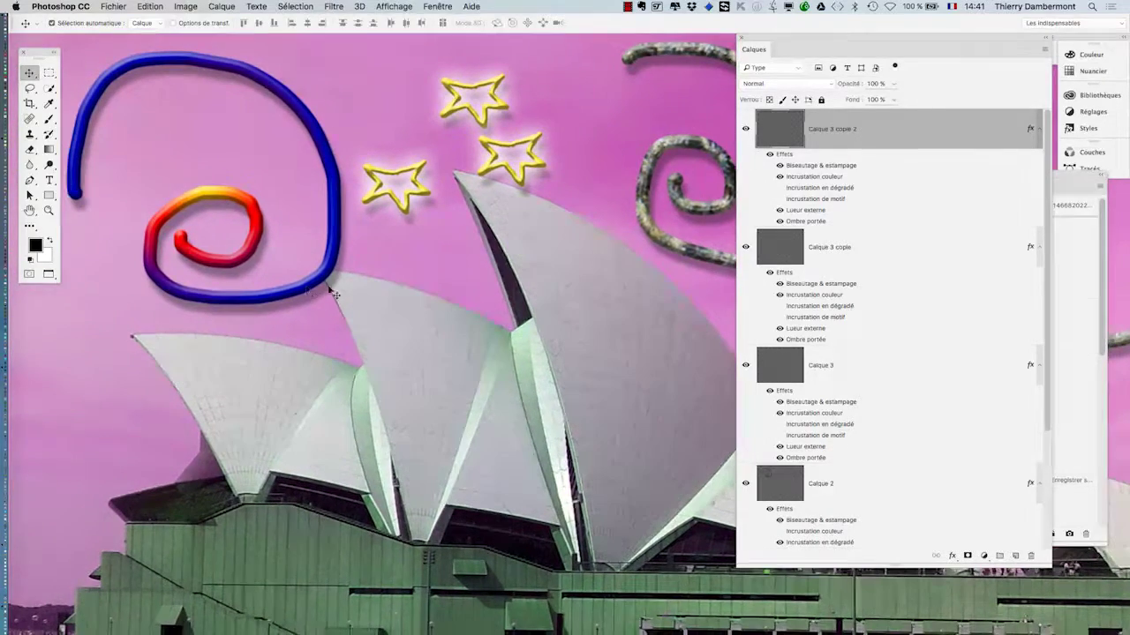
left_click(311, 289)
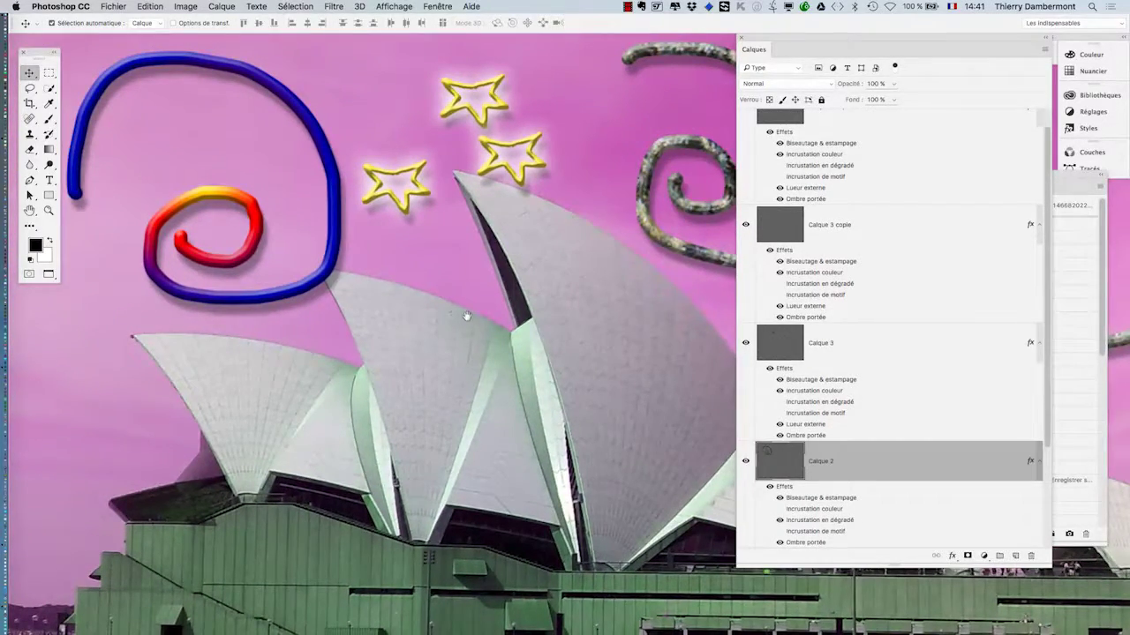
left_click_drag(462, 314, 594, 341)
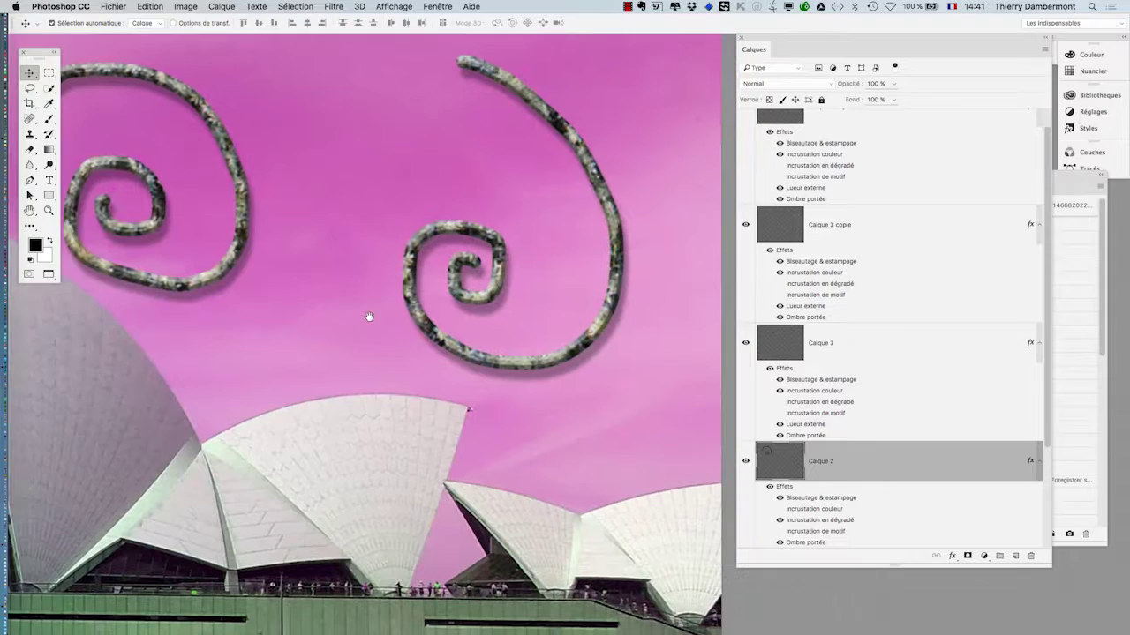
left_click_drag(368, 315, 318, 330)
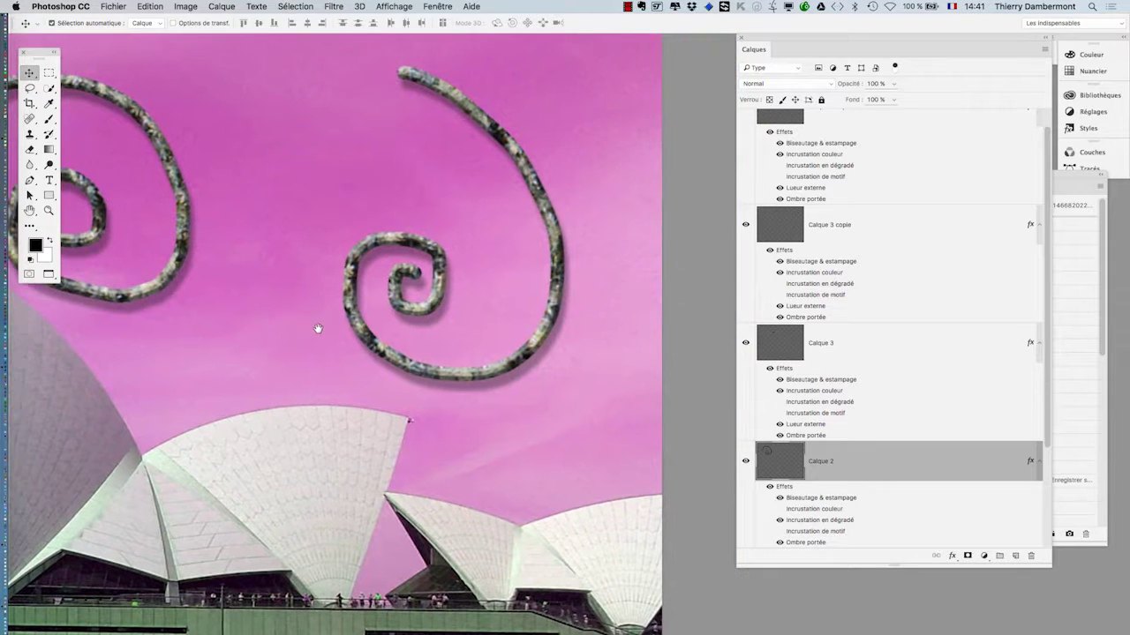
key("alt+bracketleft")
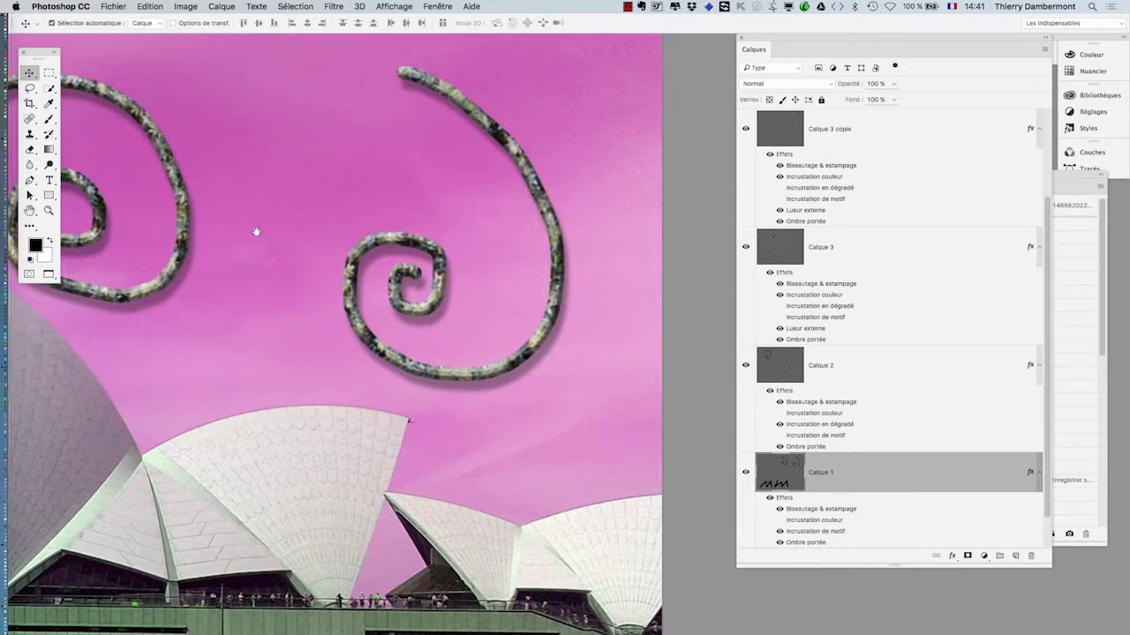
left_click_drag(254, 229, 476, 242)
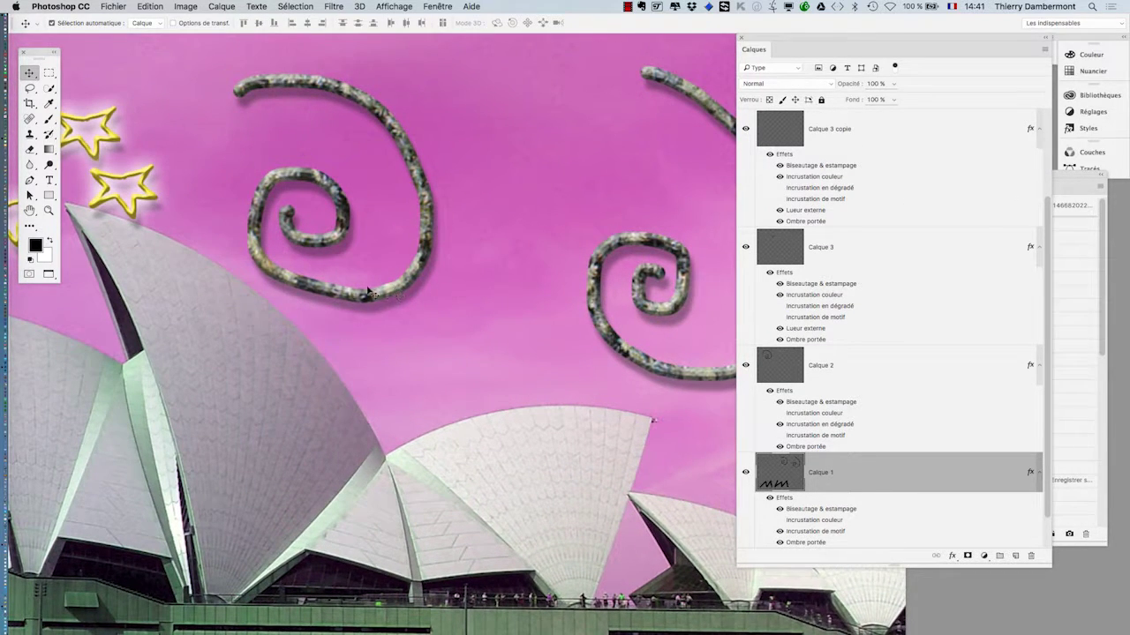
left_click(152, 201, "alt")
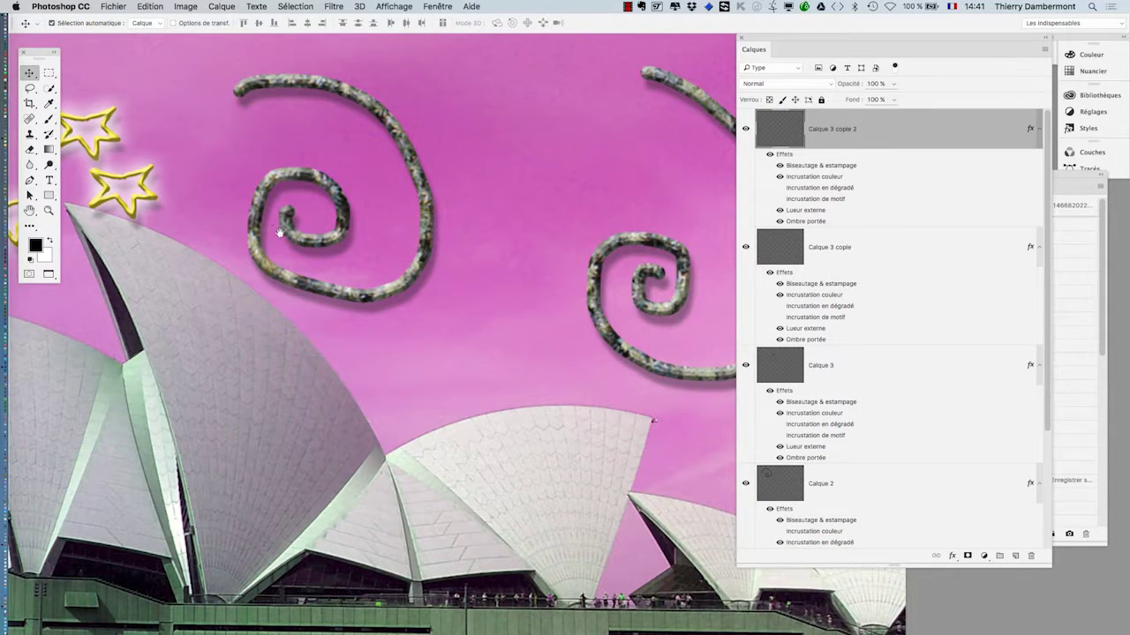
mouse_move(279, 232)
left_mouse_down()
mouse_move(218, 193)
mouse_move(379, 231)
left_mouse_up()
key("ctrl+z")
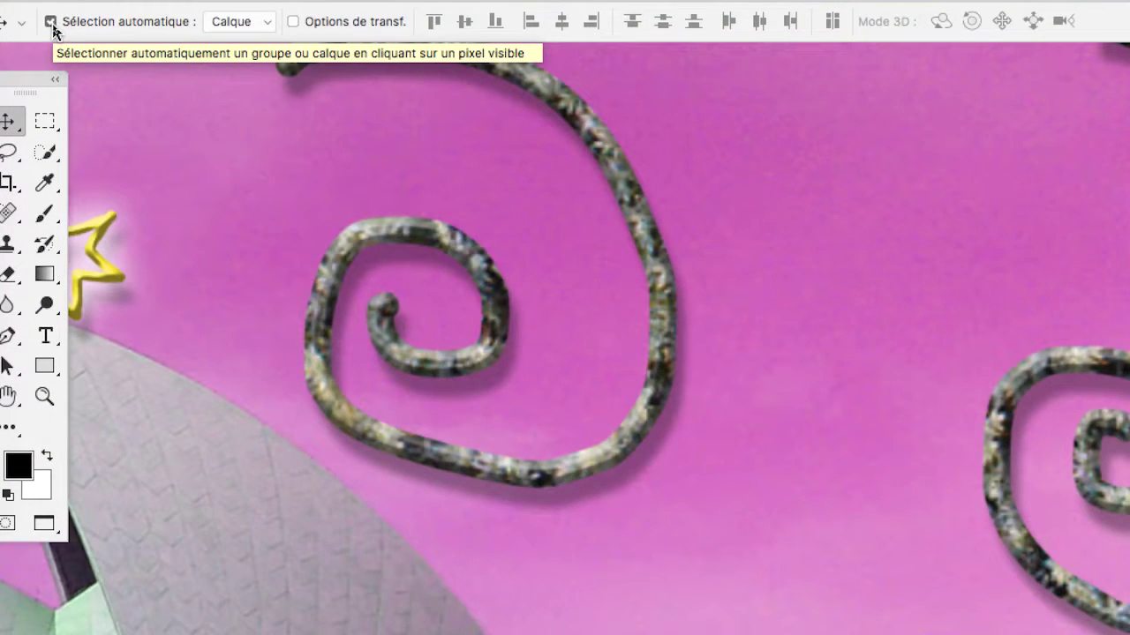
Toggle automatic layer selection on and off, leaving it switched off with Calque 1 active
left_click(51, 23)
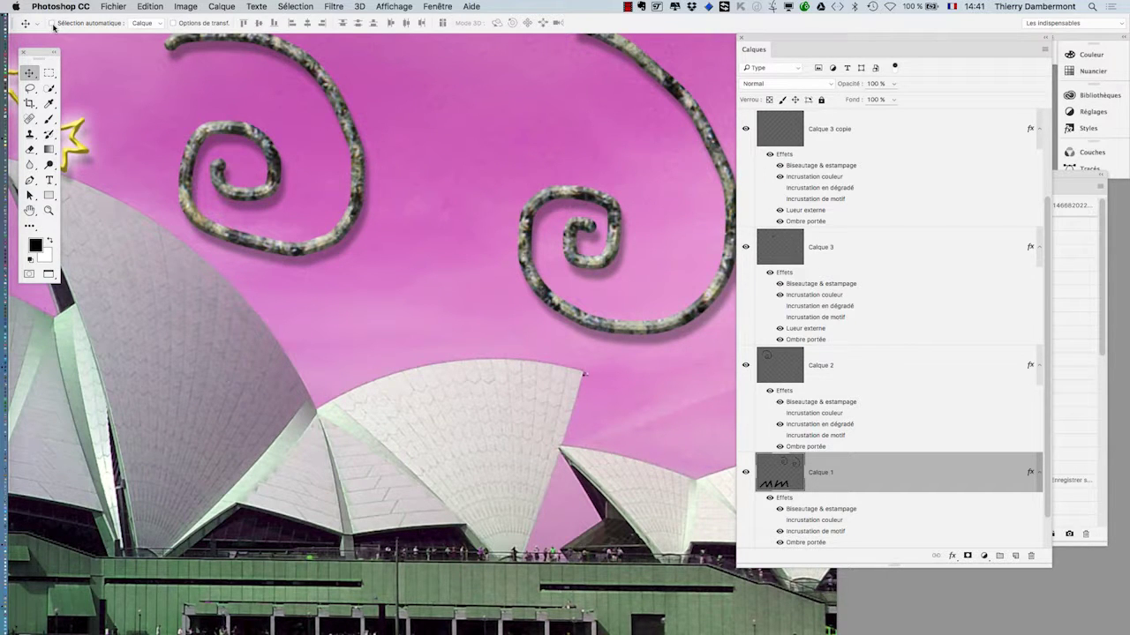
left_click(52, 24)
left_click(52, 23)
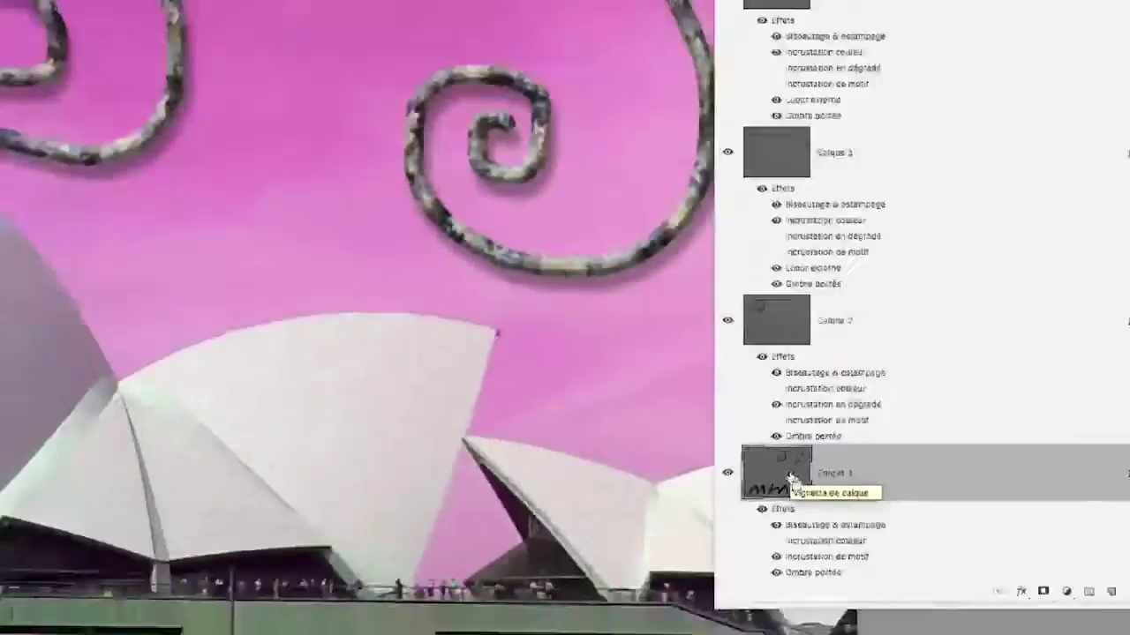
scroll(477, 316, "down", 1)
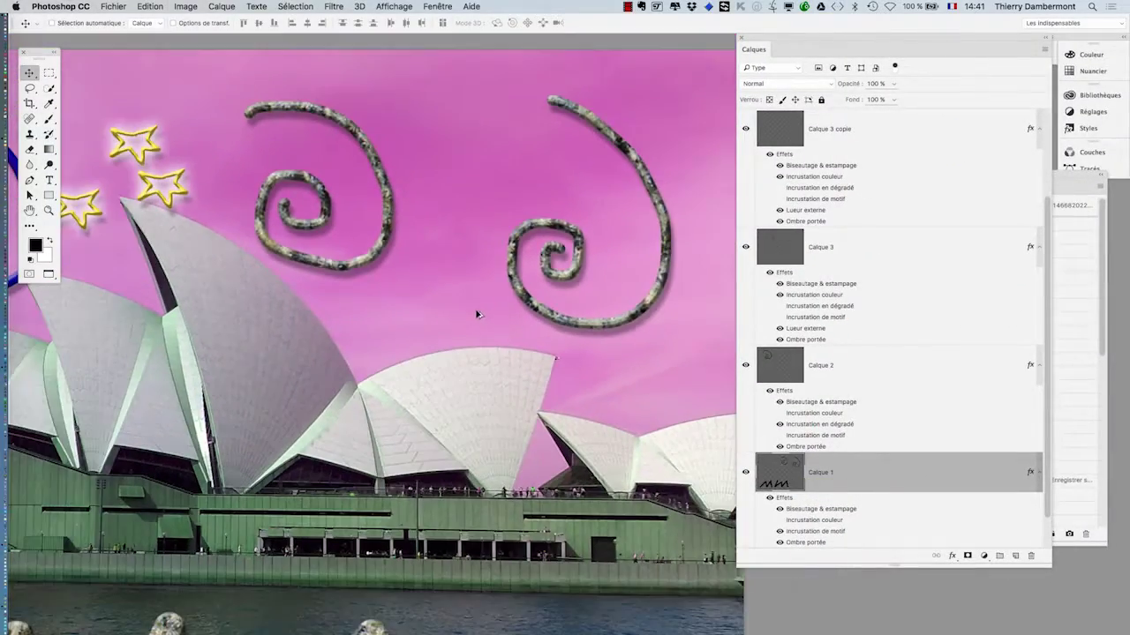
scroll(476, 318, "down", 1)
scroll(475, 320, "down", 1)
scroll(472, 323, "down", 1)
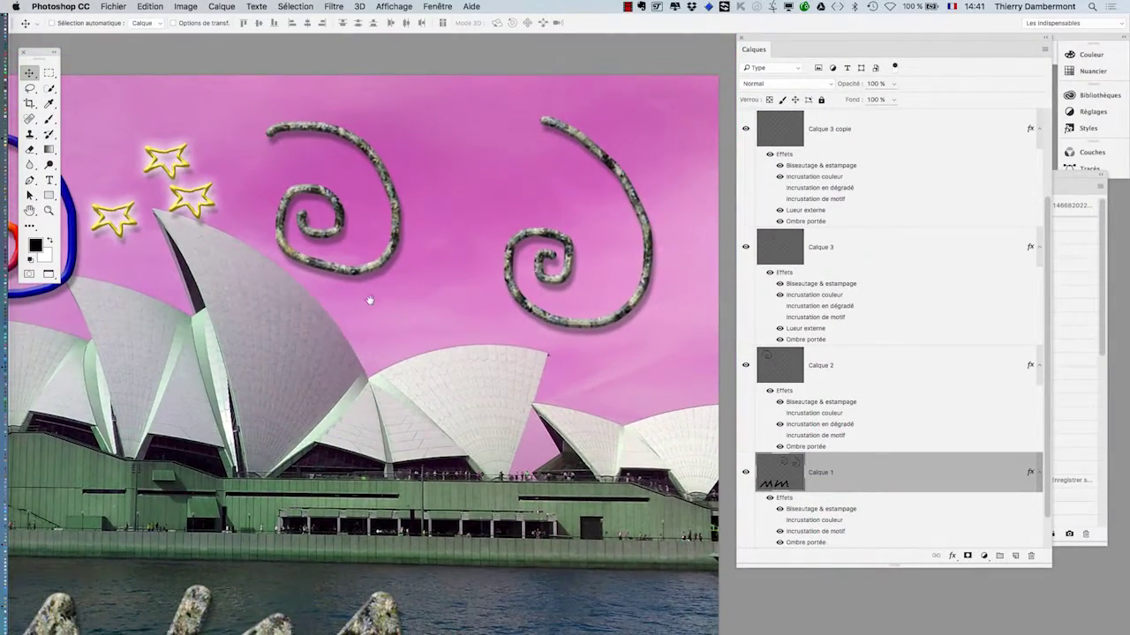
left_click_drag(368, 297, 305, 262)
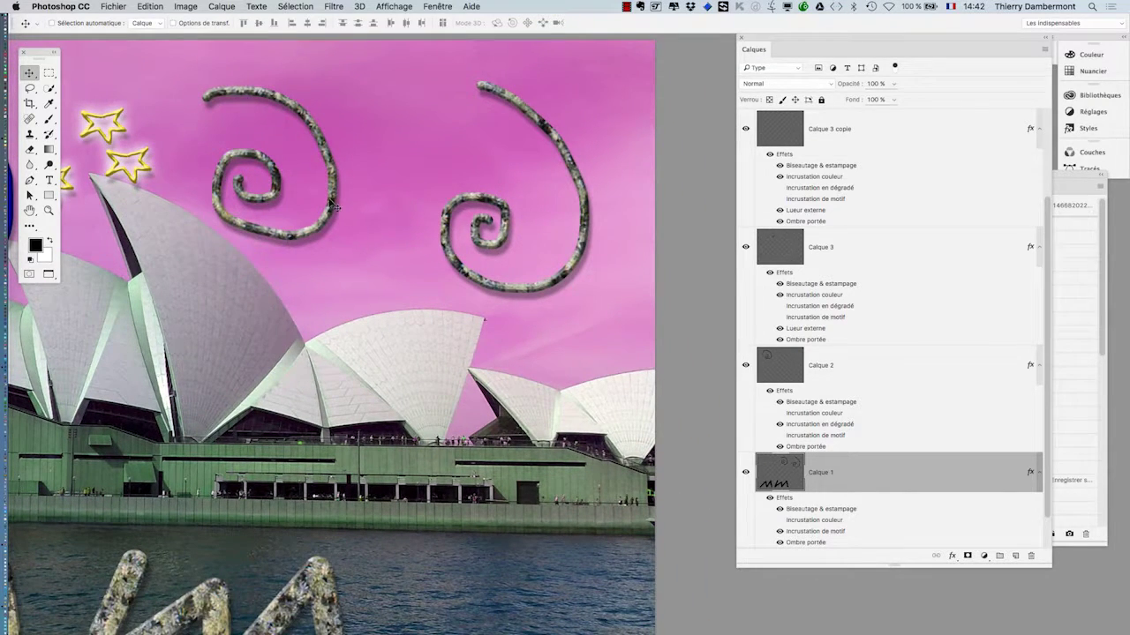
left_click_drag(333, 205, 336, 281)
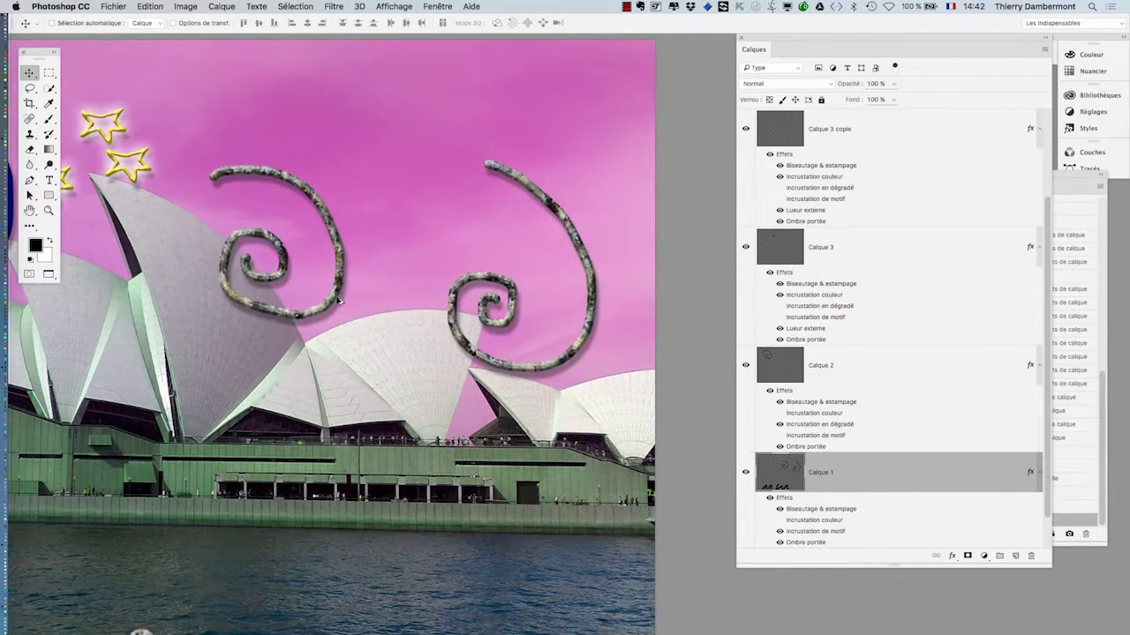
scroll(326, 318, "down", 1)
key("ctrl+z")
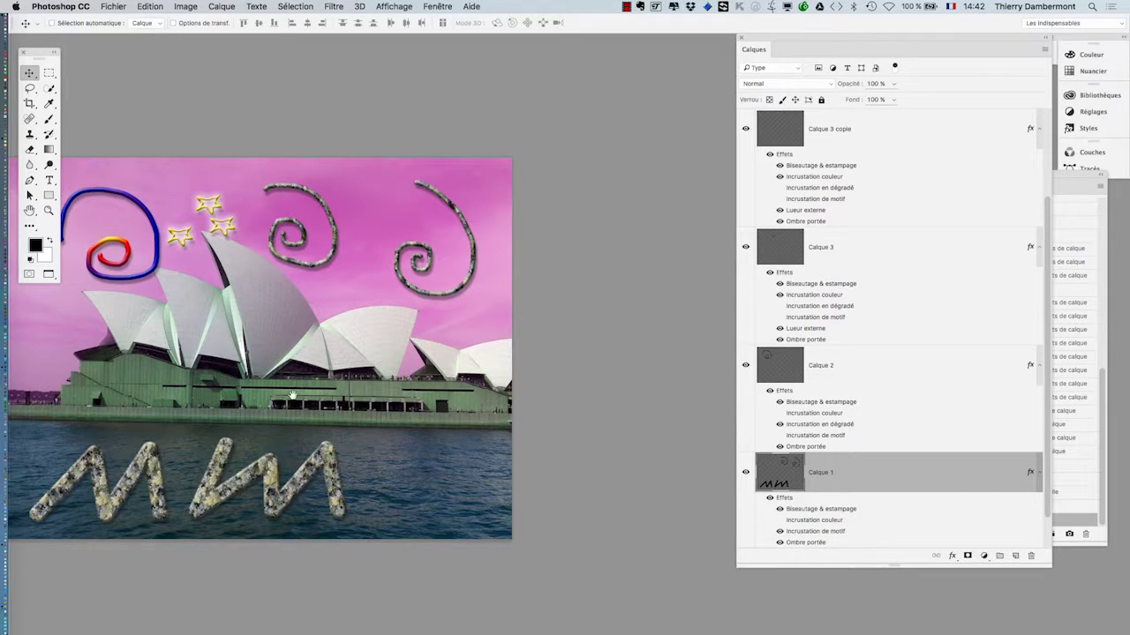
scroll(292, 397, "left", 5)
scroll(292, 397, "down", 3)
Lasso and delete the stone zigzag in the water, then deselect
left_click(30, 88)
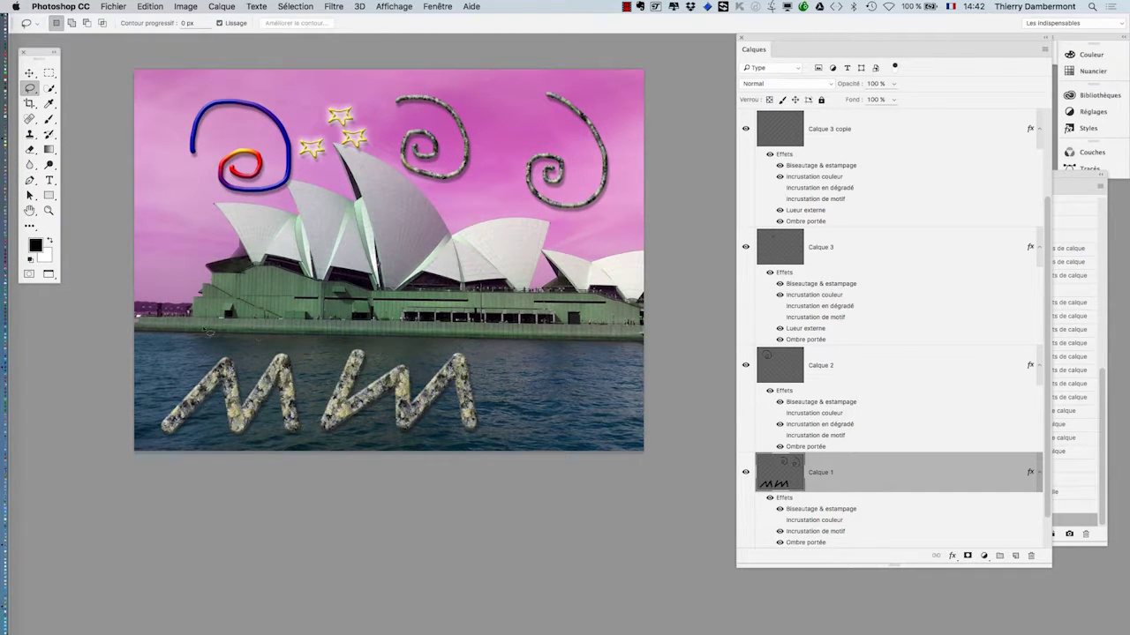
left_click_drag(205, 332, 278, 346)
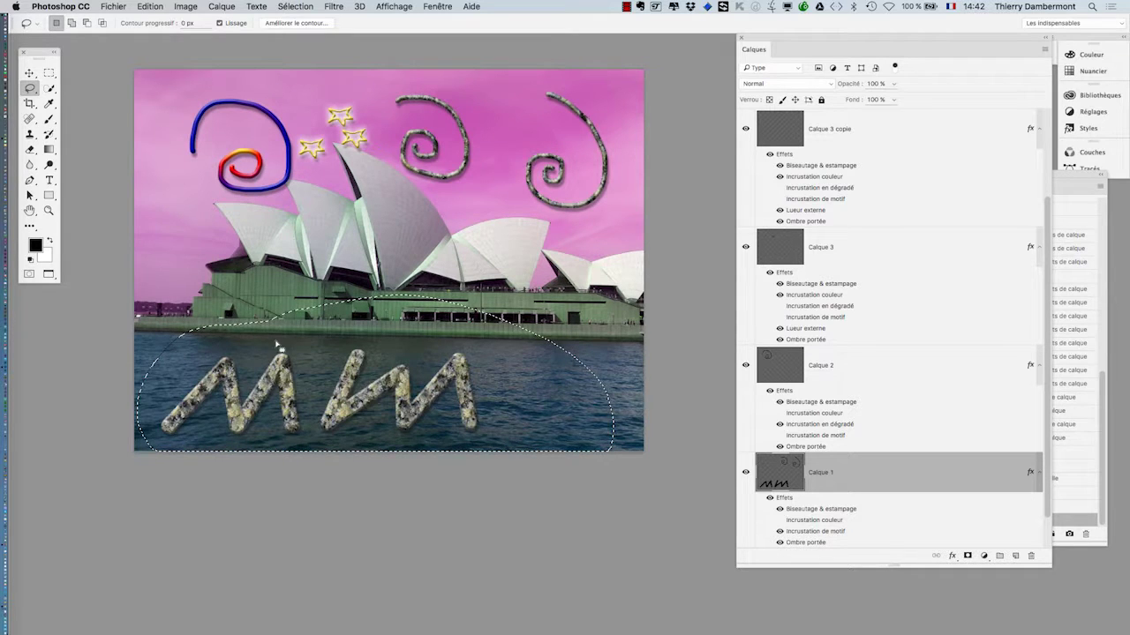
key("Delete")
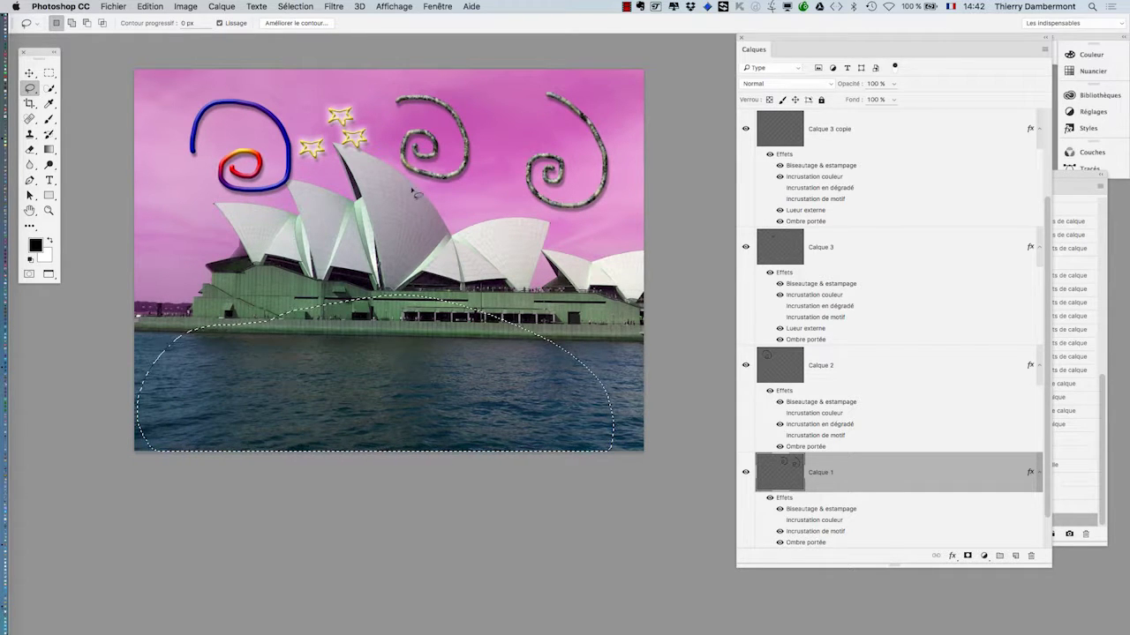
left_click(295, 7)
left_click(304, 35)
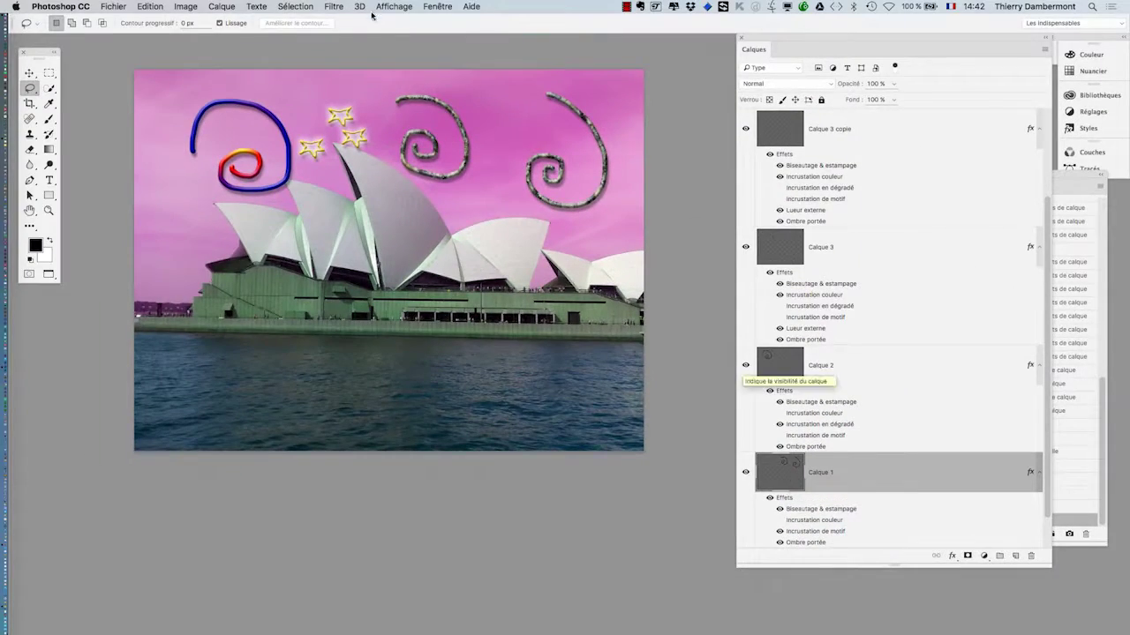
Move the two grey spirals down so they overlap the tallest sail
scroll(351, 235, "up", 5)
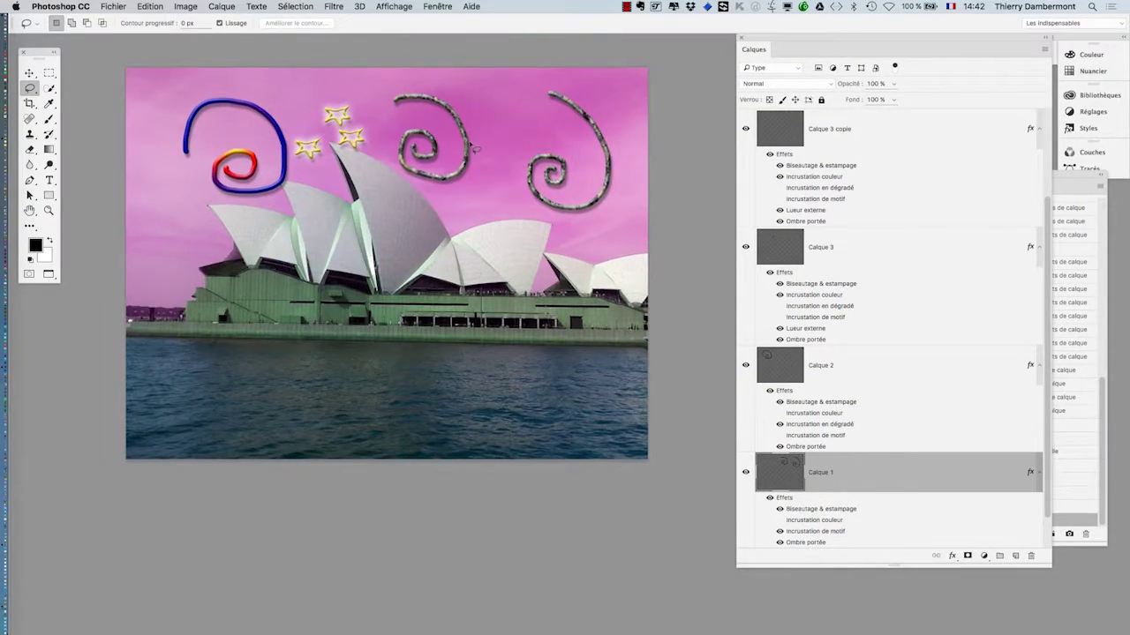
left_click_drag(350, 236, 310, 241)
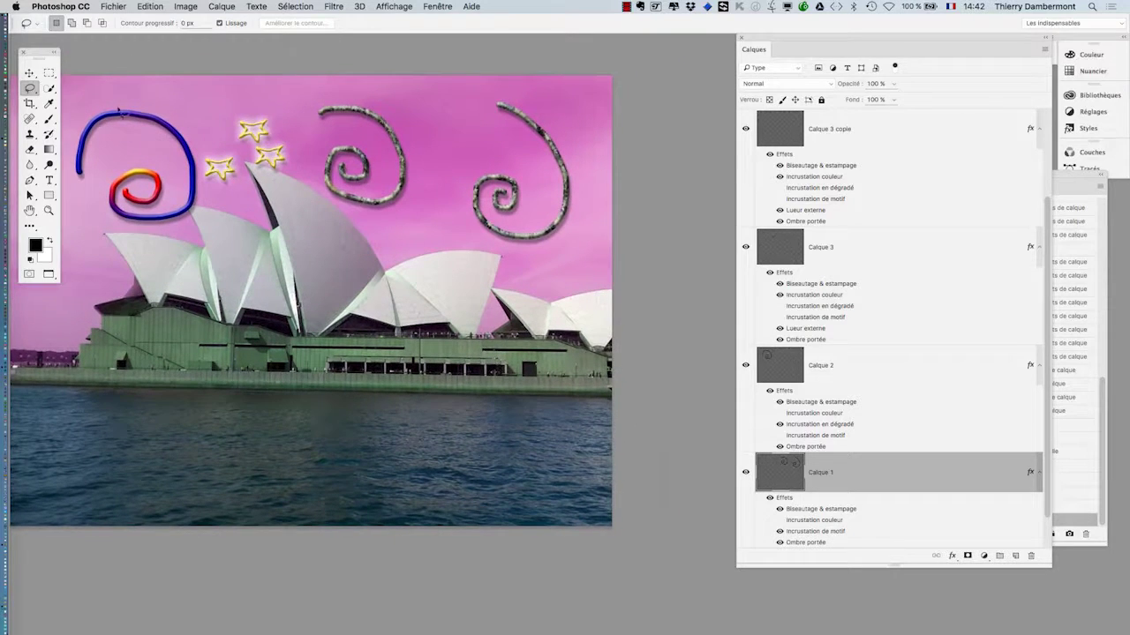
left_click(33, 73)
mouse_move(349, 176)
left_mouse_down()
mouse_move(381, 241)
mouse_move(353, 231)
left_mouse_up()
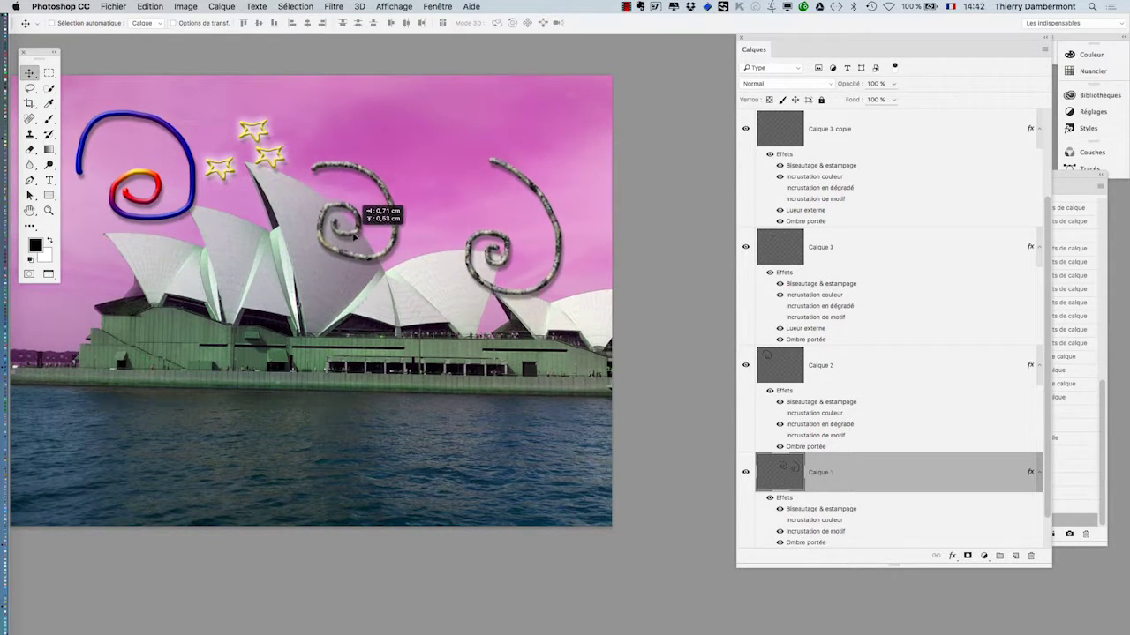
Add a Tout faire apparaître layer mask to Calque 1
scroll(403, 242, "up", 3)
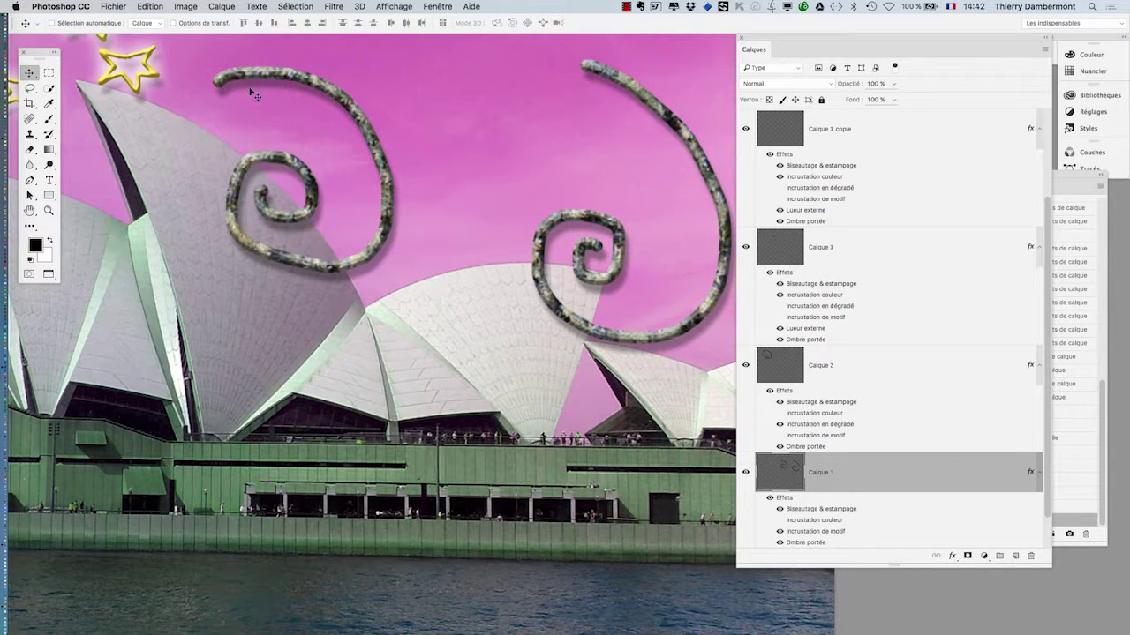
left_click(219, 7)
mouse_move(249, 183)
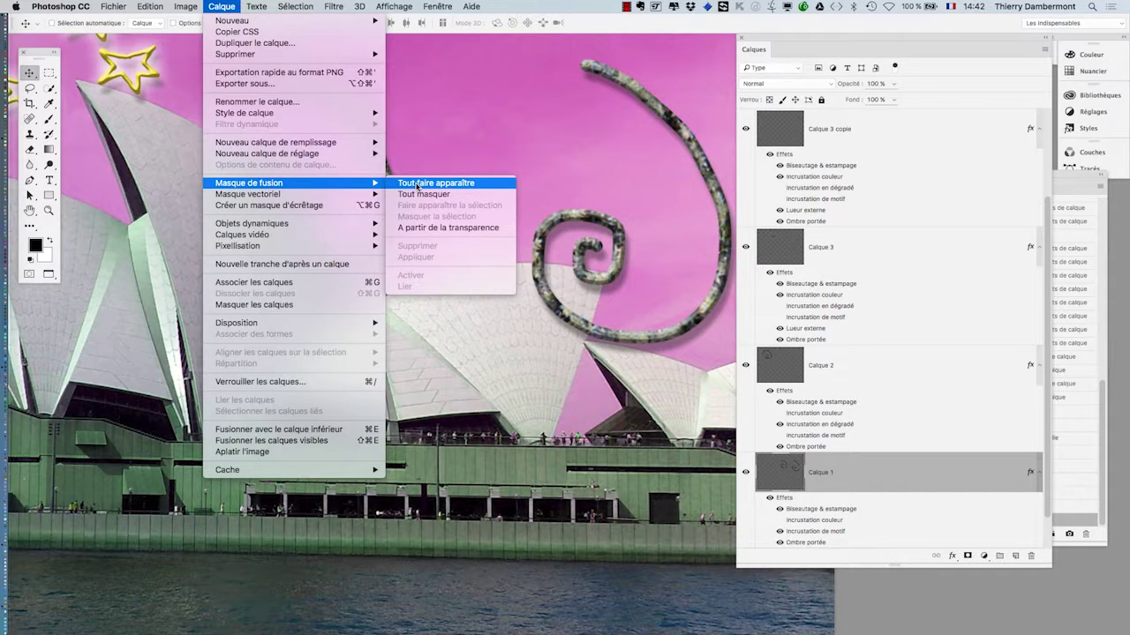
left_click(417, 184)
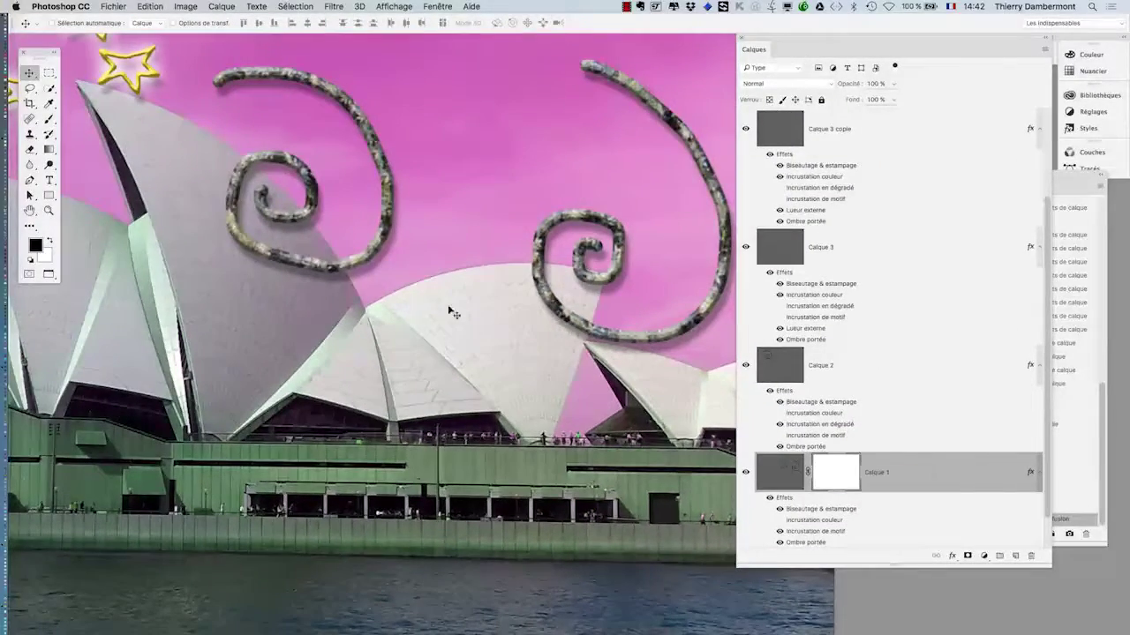
left_click(48, 119)
Paint black on Calque 1's mask with a 62 px brush to hide spiral ends behind the sail
left_click_drag(349, 283, 388, 283)
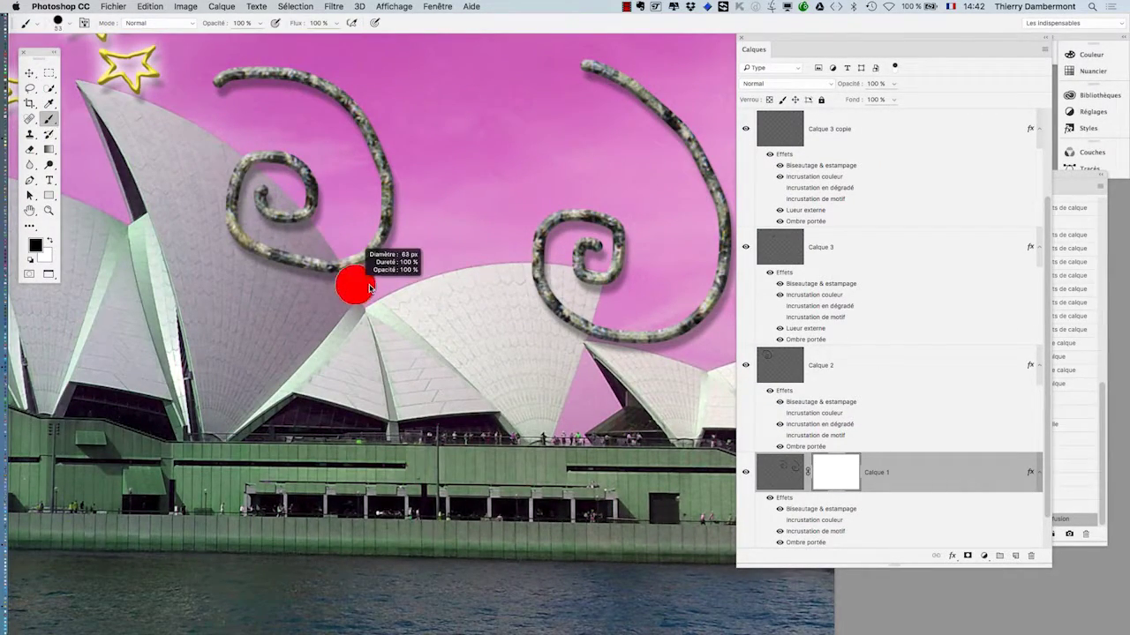
mouse_move(235, 178)
left_mouse_down()
mouse_move(274, 212)
mouse_move(231, 201)
left_mouse_up()
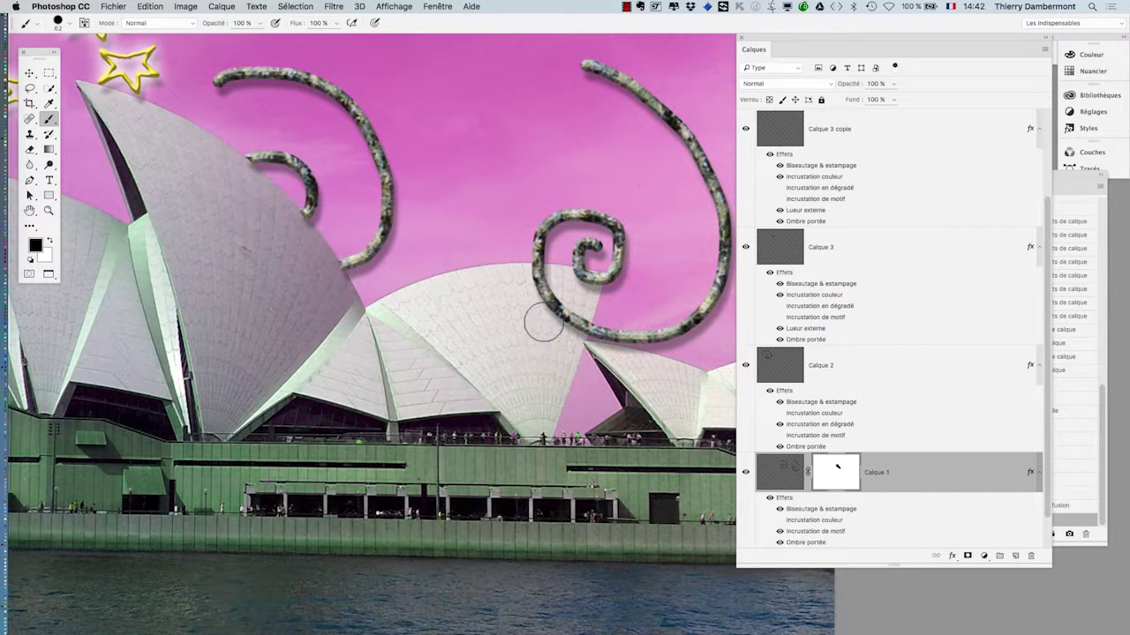
mouse_move(543, 324)
left_mouse_down()
mouse_move(530, 288)
mouse_move(563, 315)
mouse_move(534, 303)
left_mouse_up()
scroll(574, 302, "up", 2)
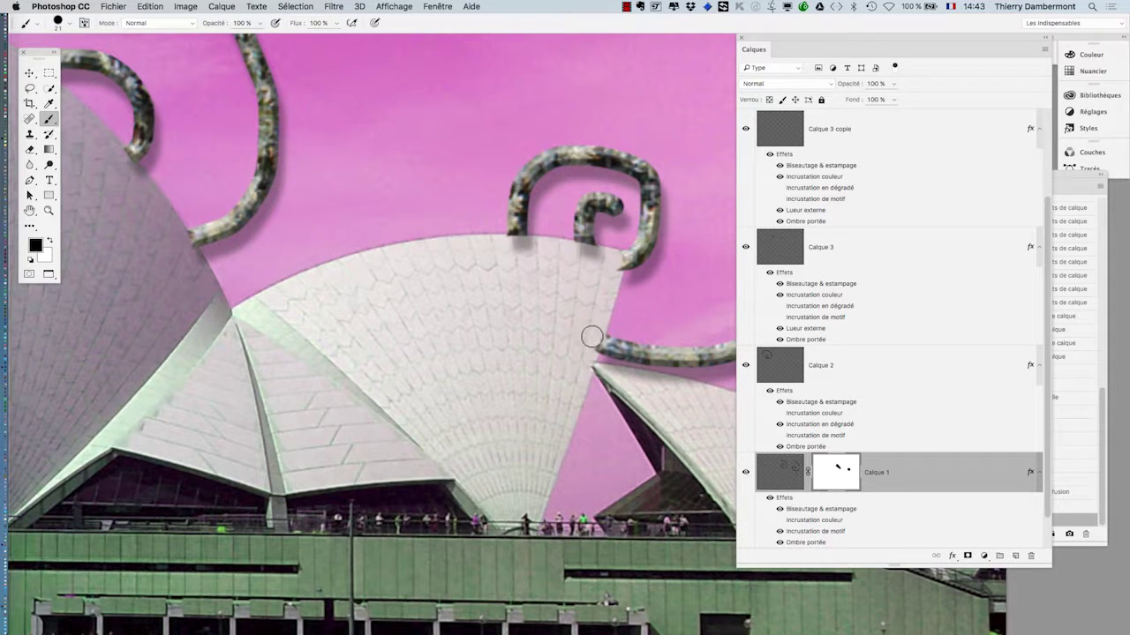
scroll(529, 247, "up", 2)
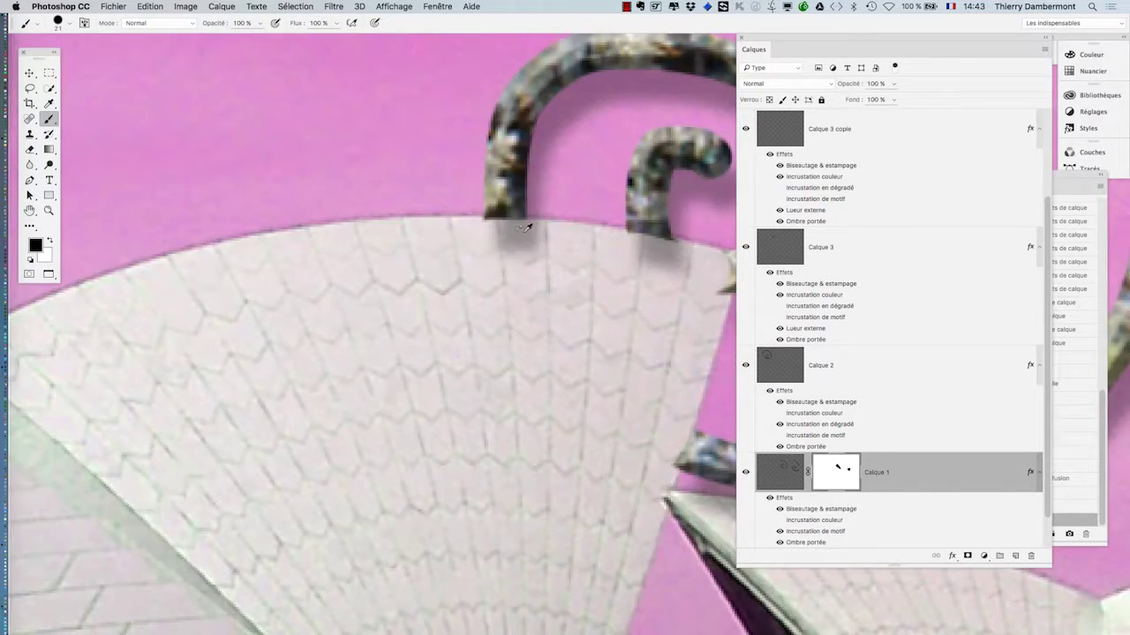
scroll(532, 240, "down", 1)
scroll(521, 245, "down", 1)
left_click_drag(519, 250, 511, 249)
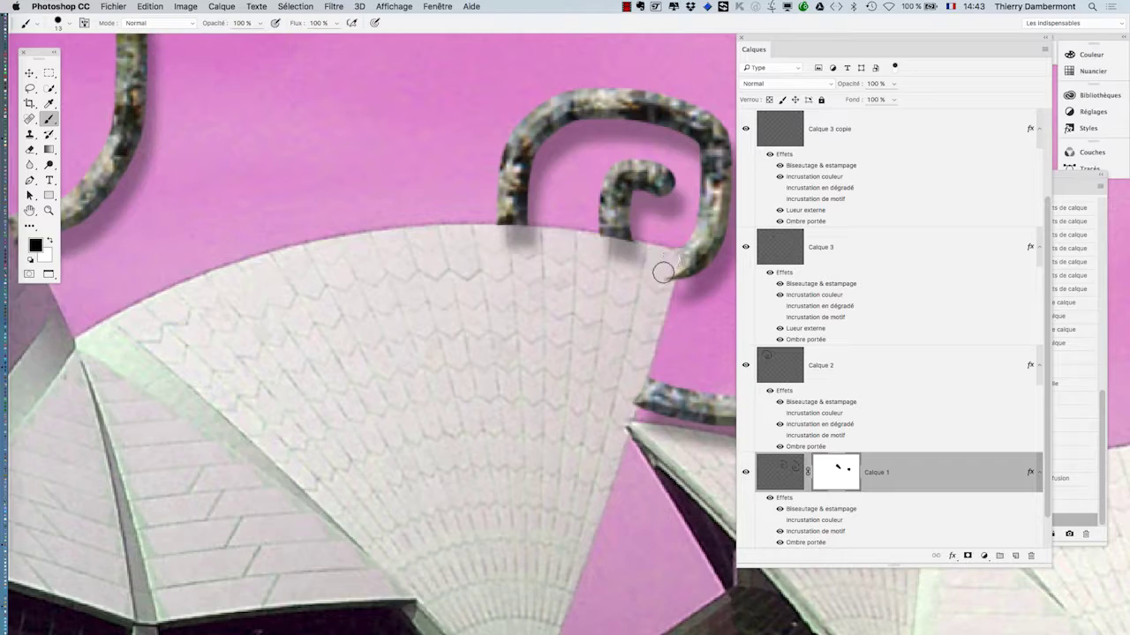
scroll(604, 316, "down", 1)
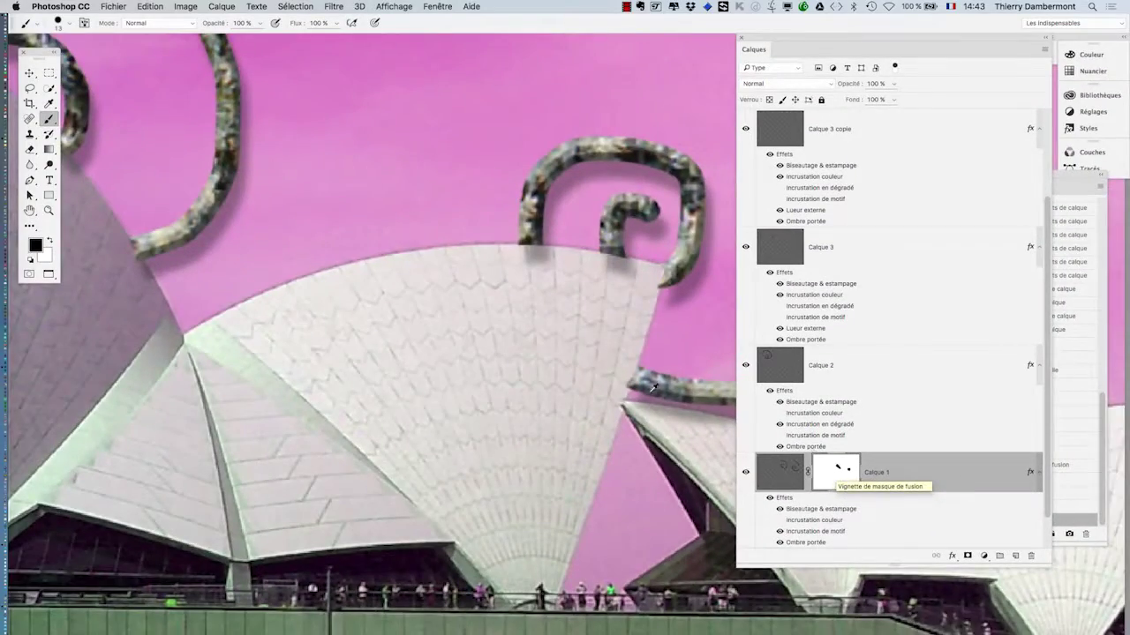
Try shifting the grey swirls up and right, then undo to restore them
scroll(585, 355, "down", 1)
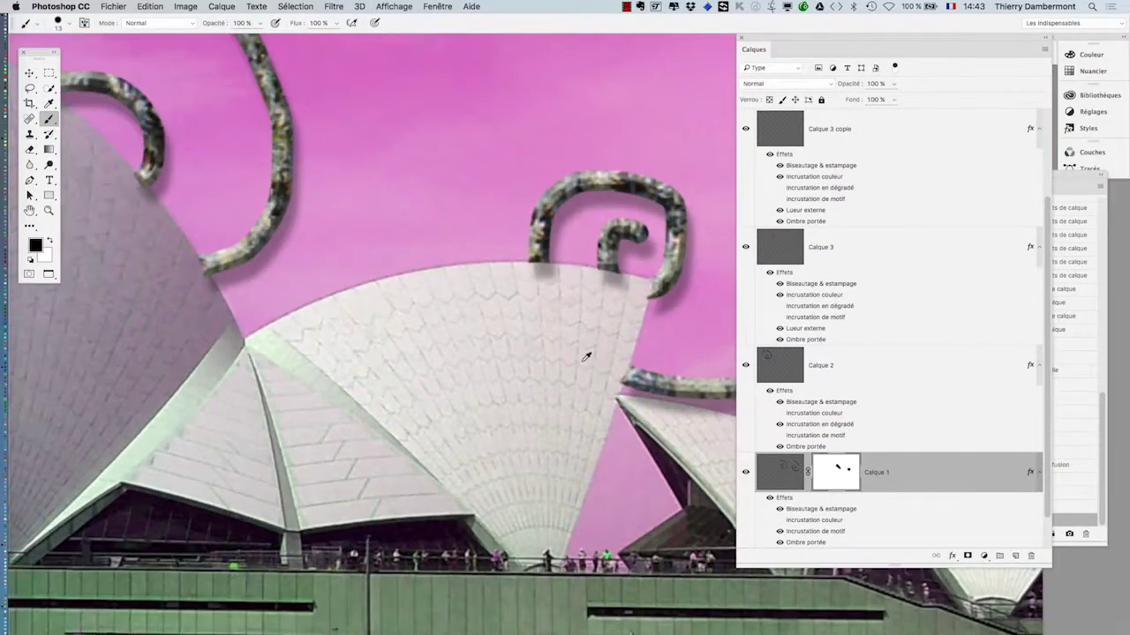
scroll(585, 357, "down", 2)
scroll(584, 361, "down", 2)
scroll(586, 362, "down", 1)
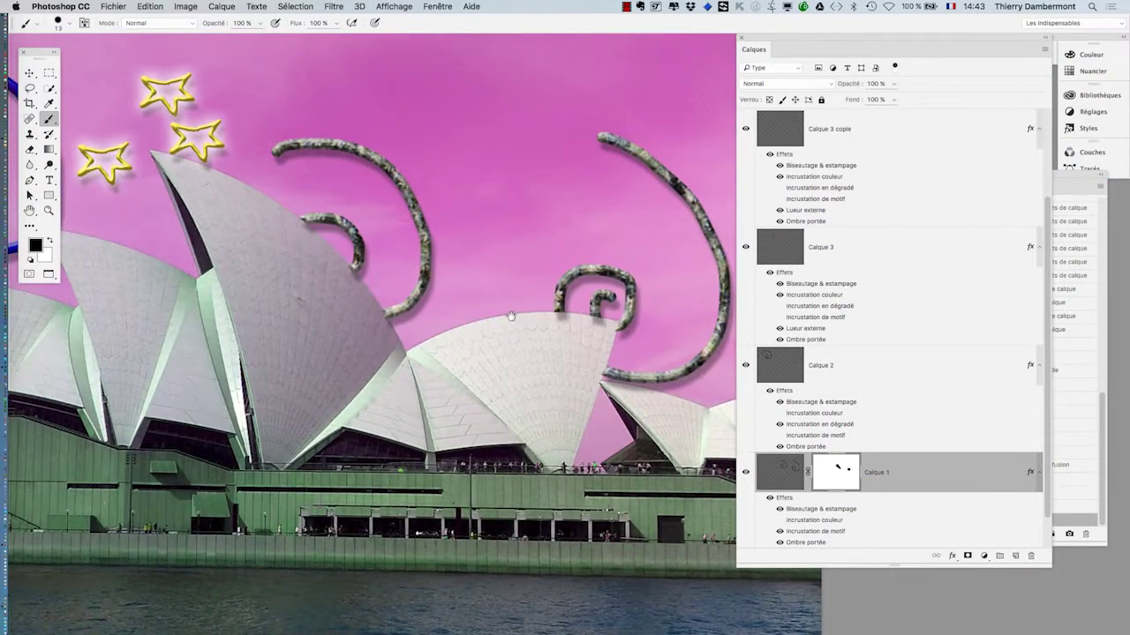
left_click_drag(510, 316, 425, 291)
left_click(30, 74)
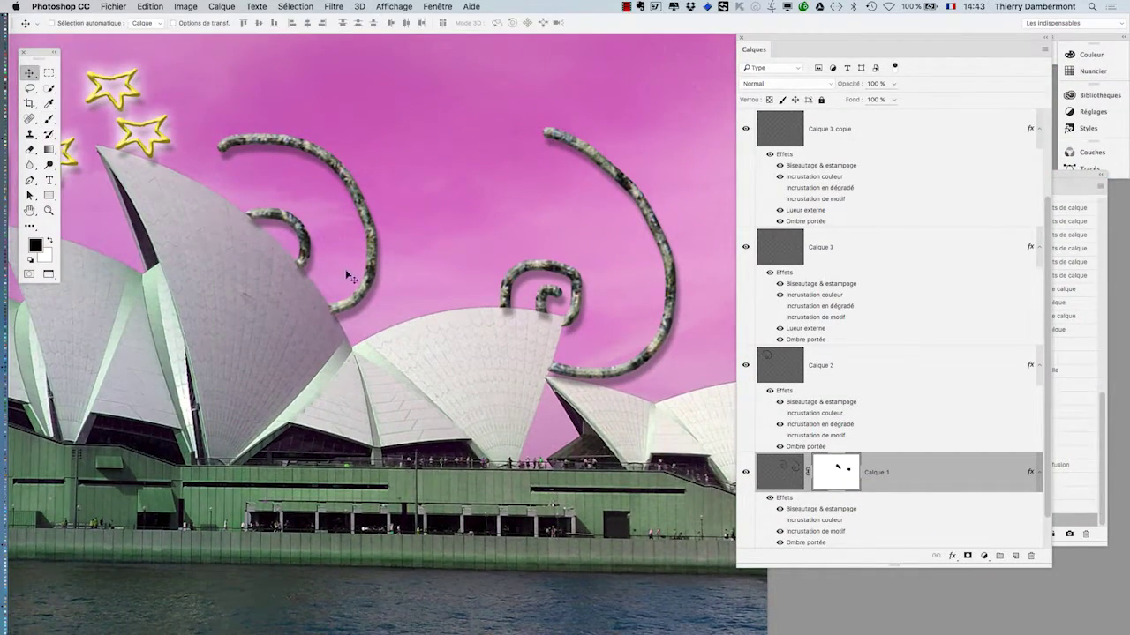
left_click_drag(314, 258, 349, 201)
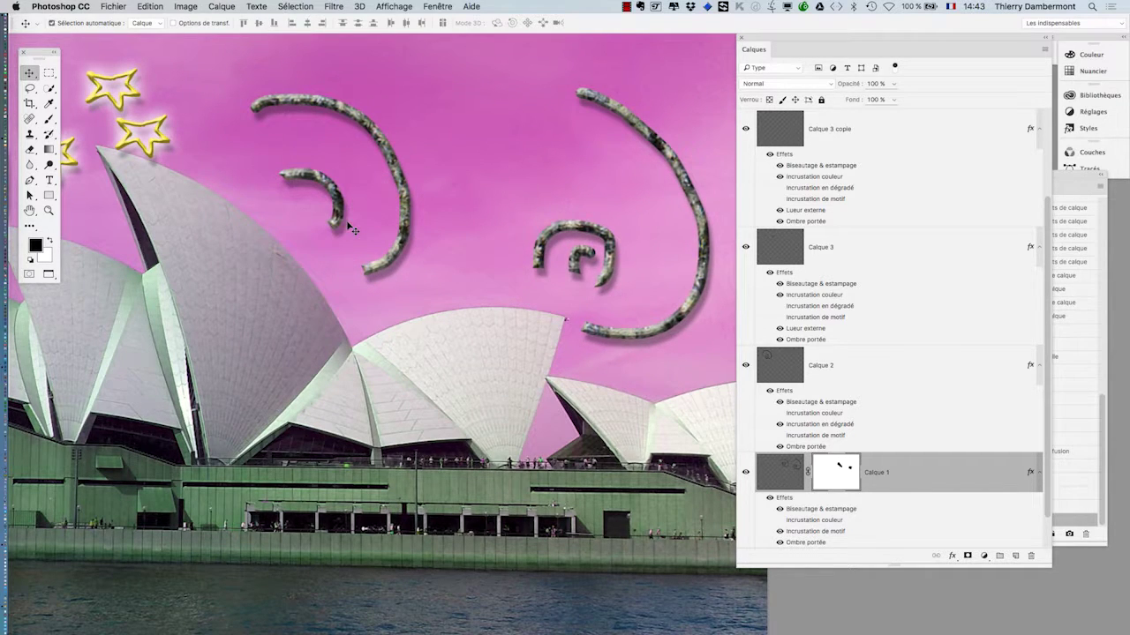
key("ctrl+z")
Repeat the up-right swirl move and undo it, keeping the ends behind the shells
left_click(49, 121)
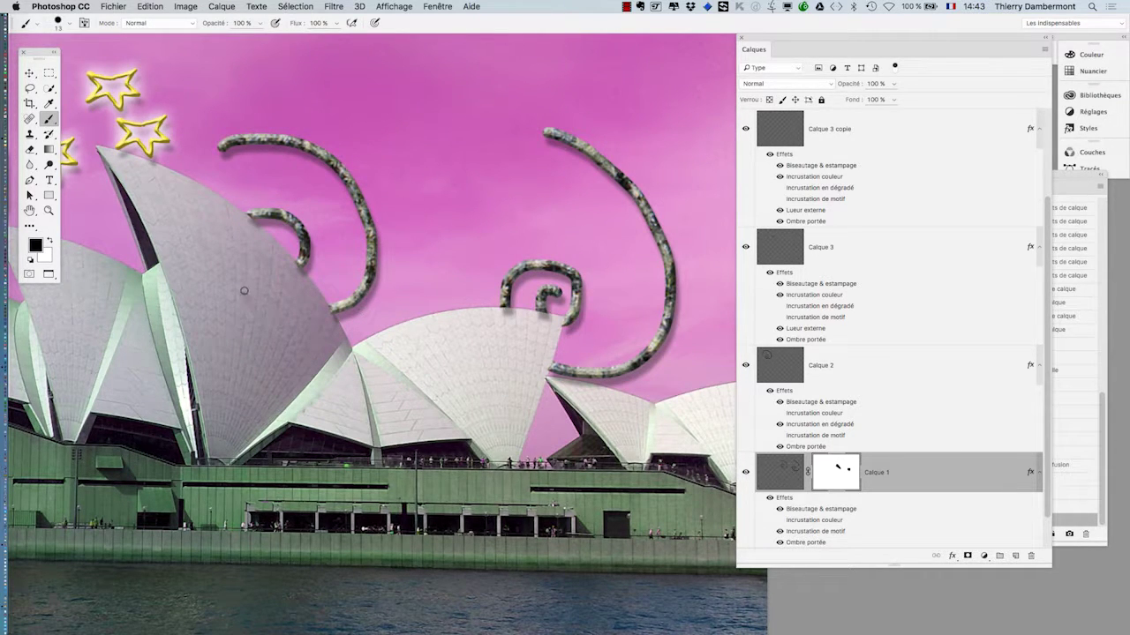
left_click(30, 73)
left_click_drag(384, 253, 415, 191)
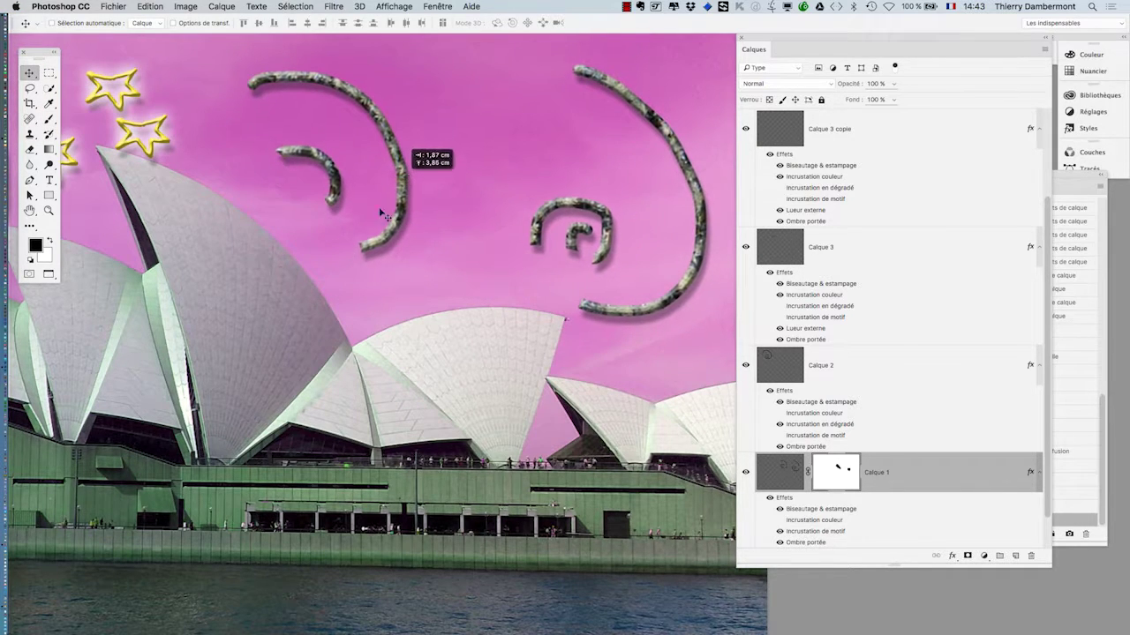
key("ctrl+z")
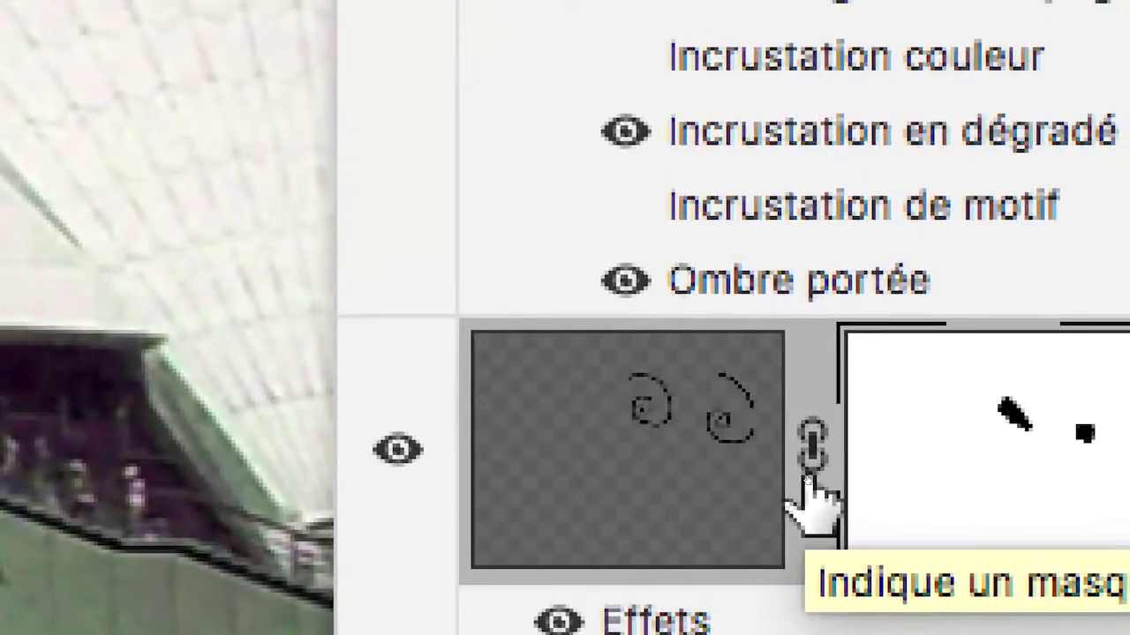
Unlink Calque 1's mask from its pixels and drag the swirls independently of the mask
left_click(810, 451)
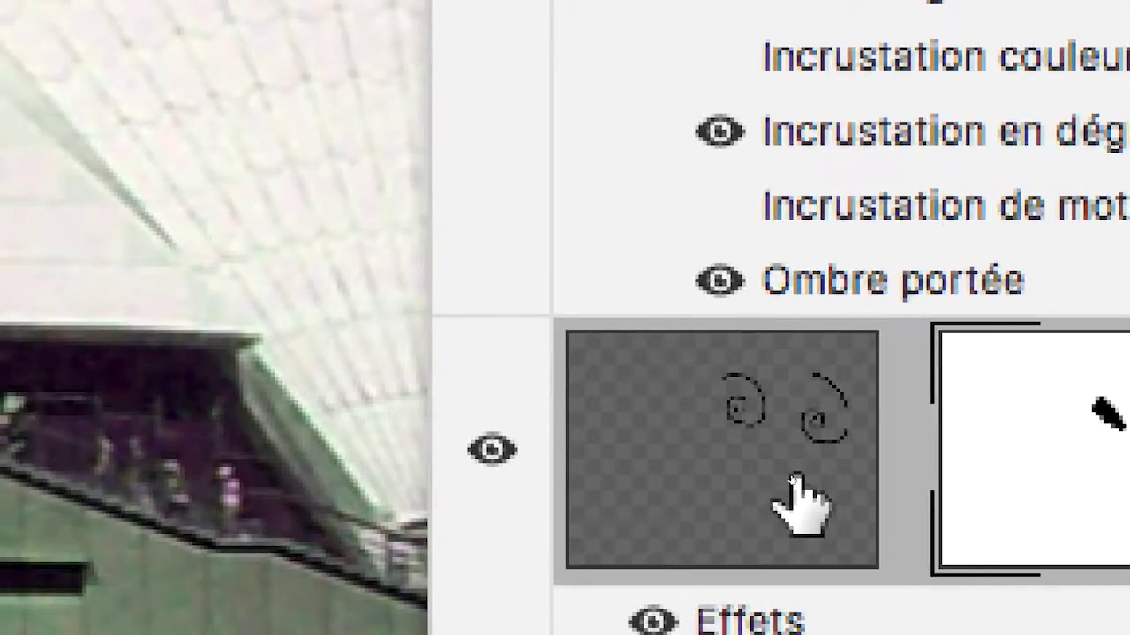
left_click(706, 494)
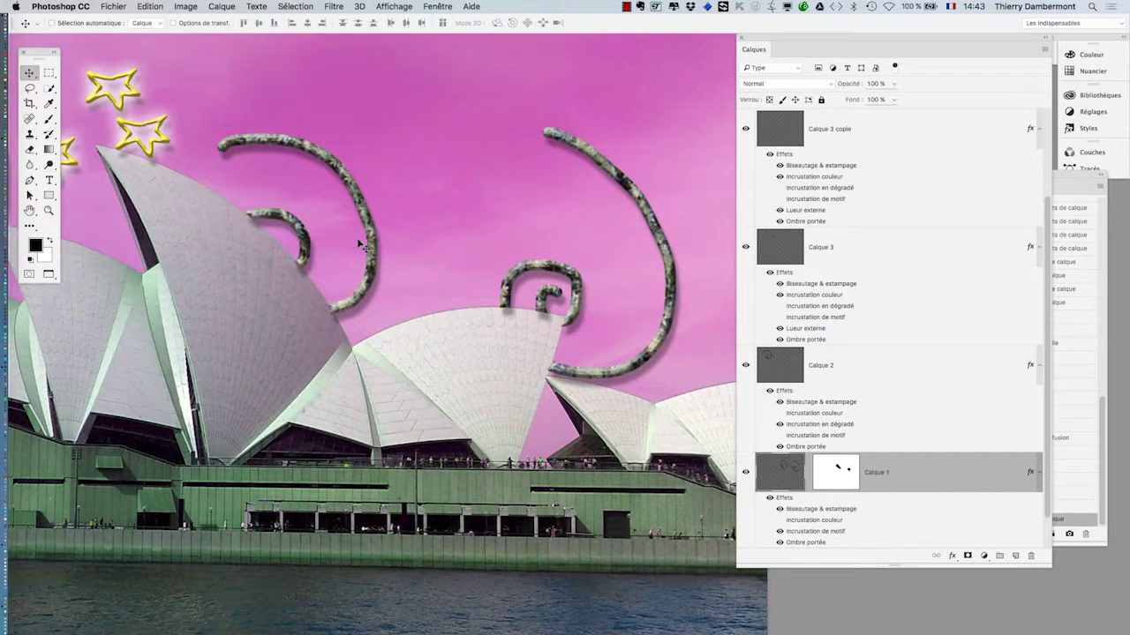
mouse_move(361, 247)
left_mouse_down()
mouse_move(321, 250)
mouse_move(353, 214)
mouse_move(355, 235)
mouse_move(333, 255)
mouse_move(358, 240)
mouse_move(332, 277)
mouse_move(365, 204)
mouse_move(351, 209)
mouse_move(377, 227)
mouse_move(376, 208)
left_mouse_up()
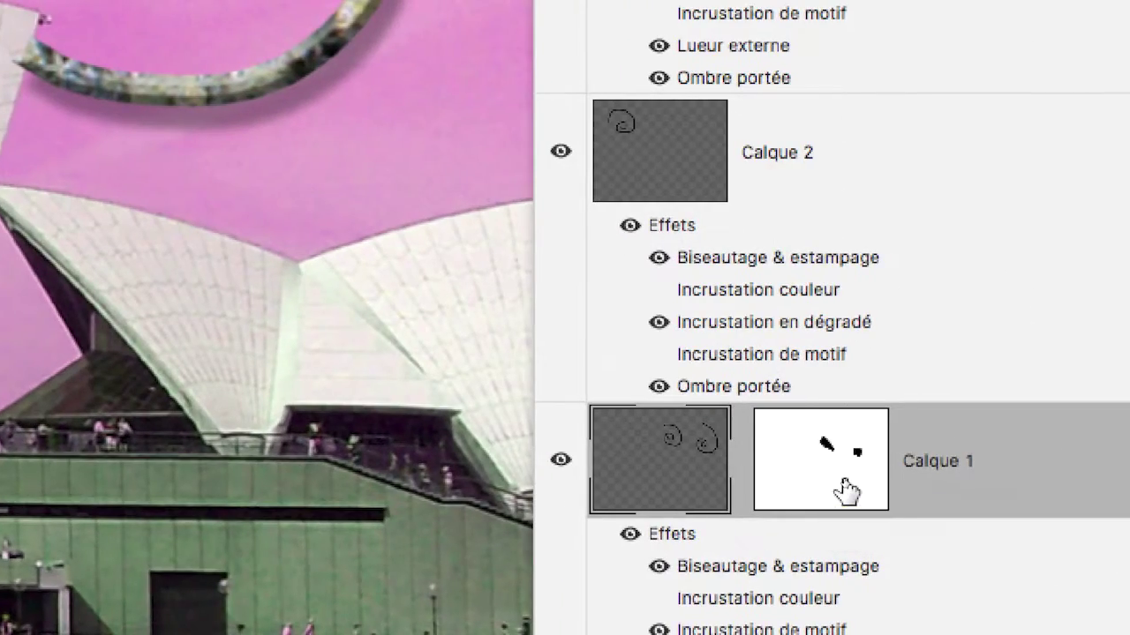
left_click(845, 492)
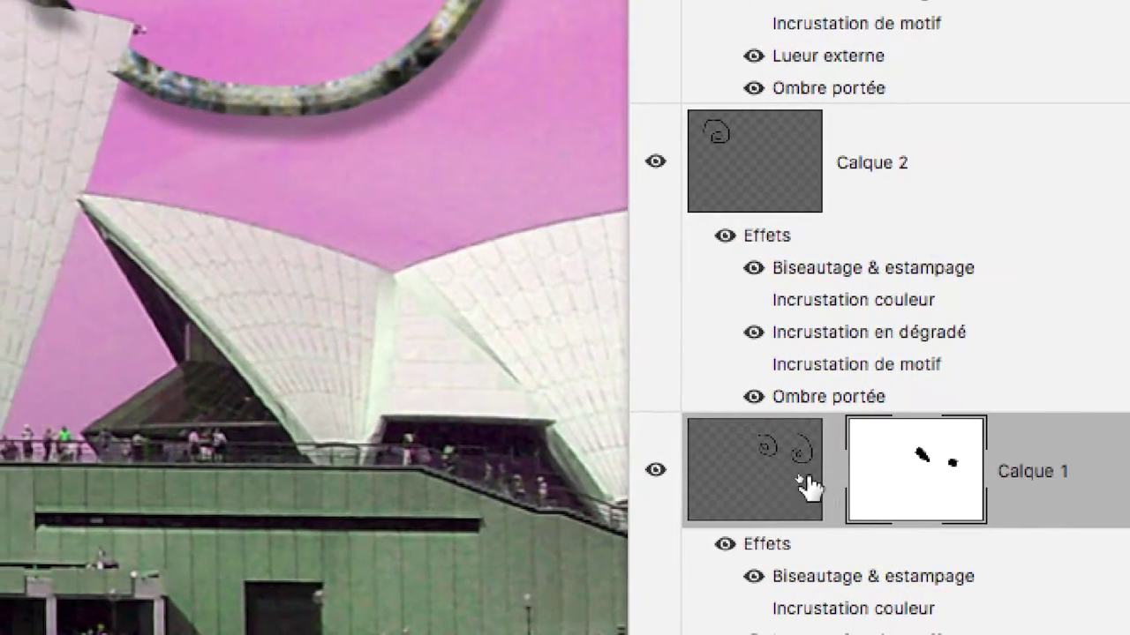
left_click(805, 483)
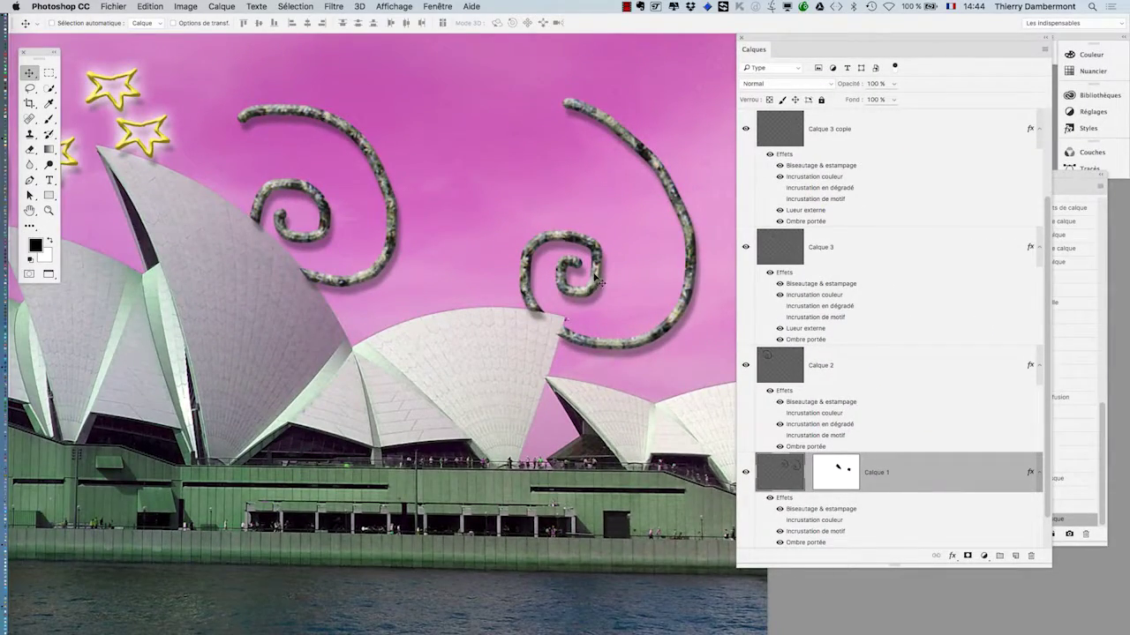
Drag Calque 1's grey swirls above the sails, right of the tallest shell
left_click_drag(591, 276, 579, 287)
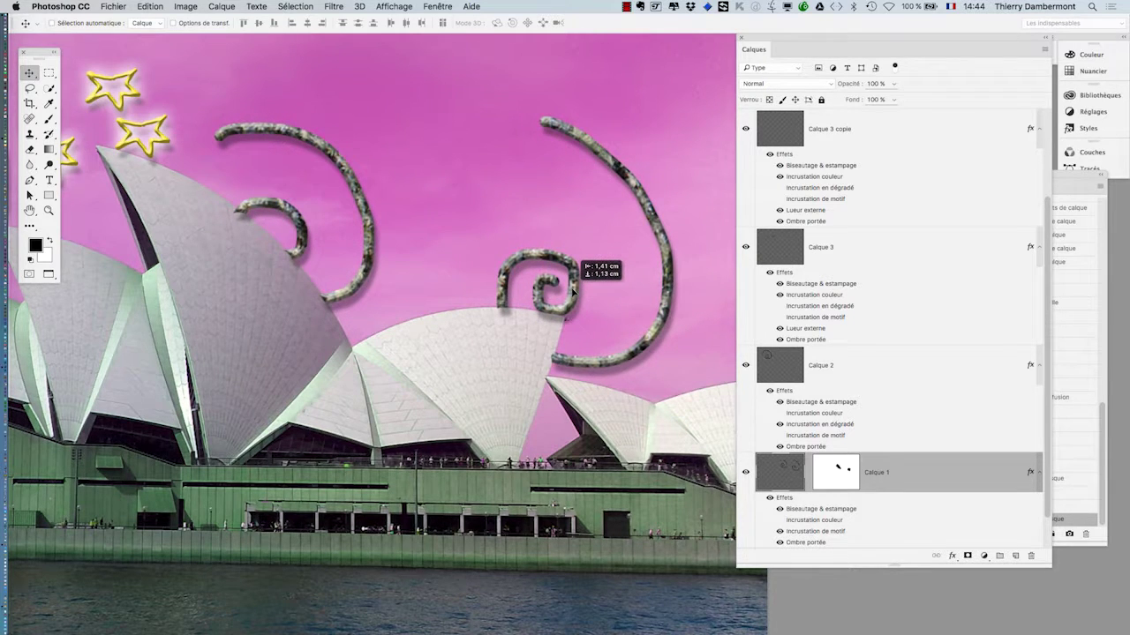
left_click_drag(580, 287, 572, 289)
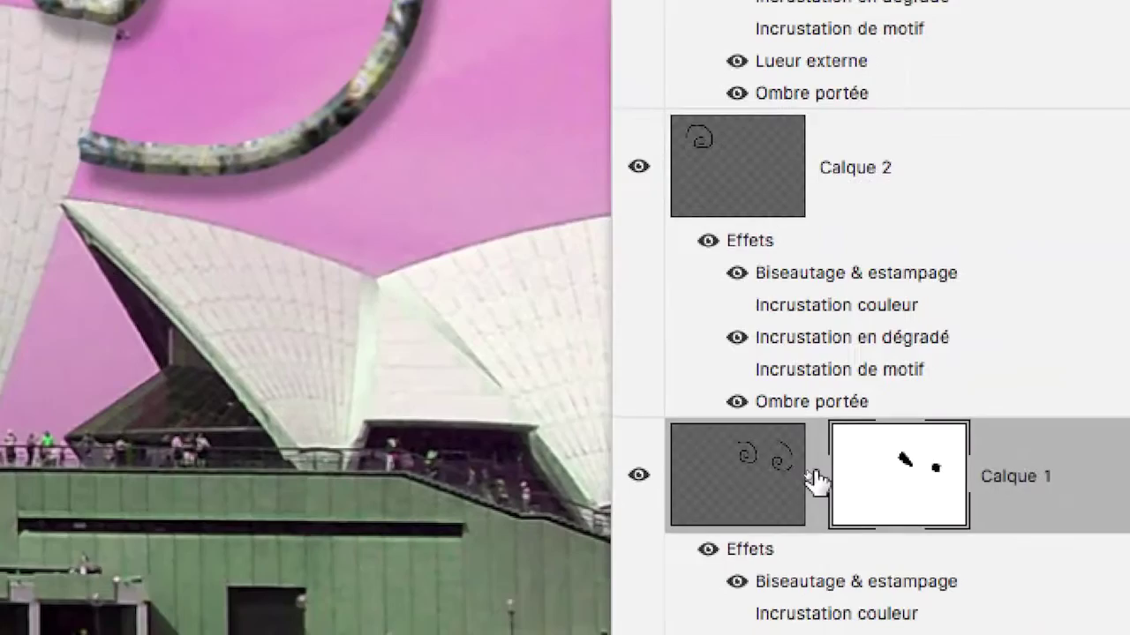
left_click(891, 518)
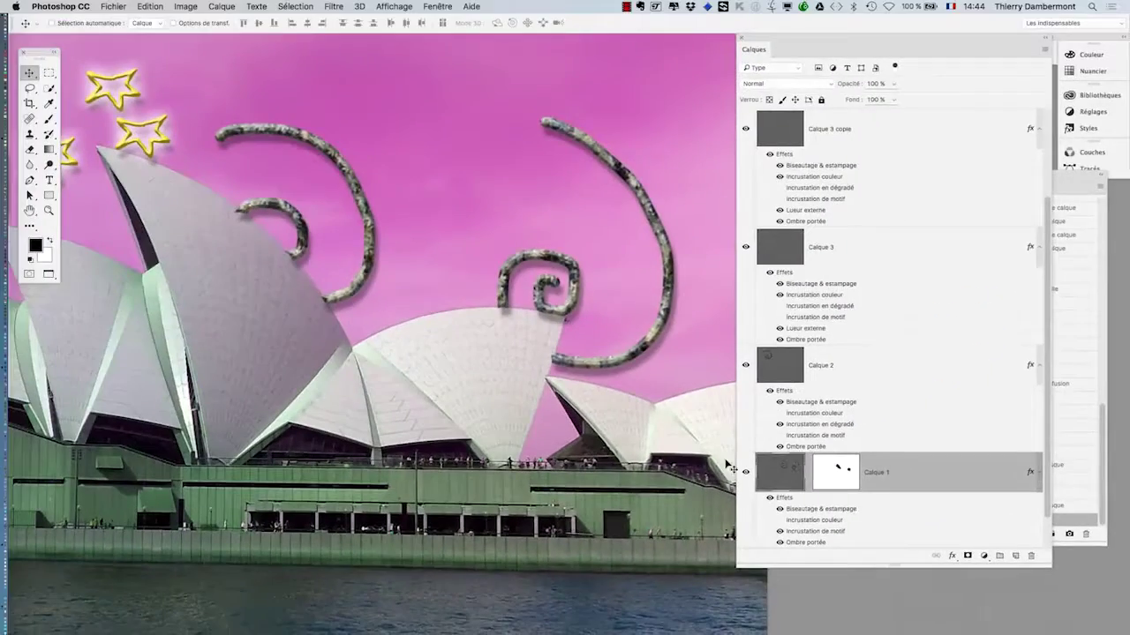
left_click_drag(510, 236, 555, 247)
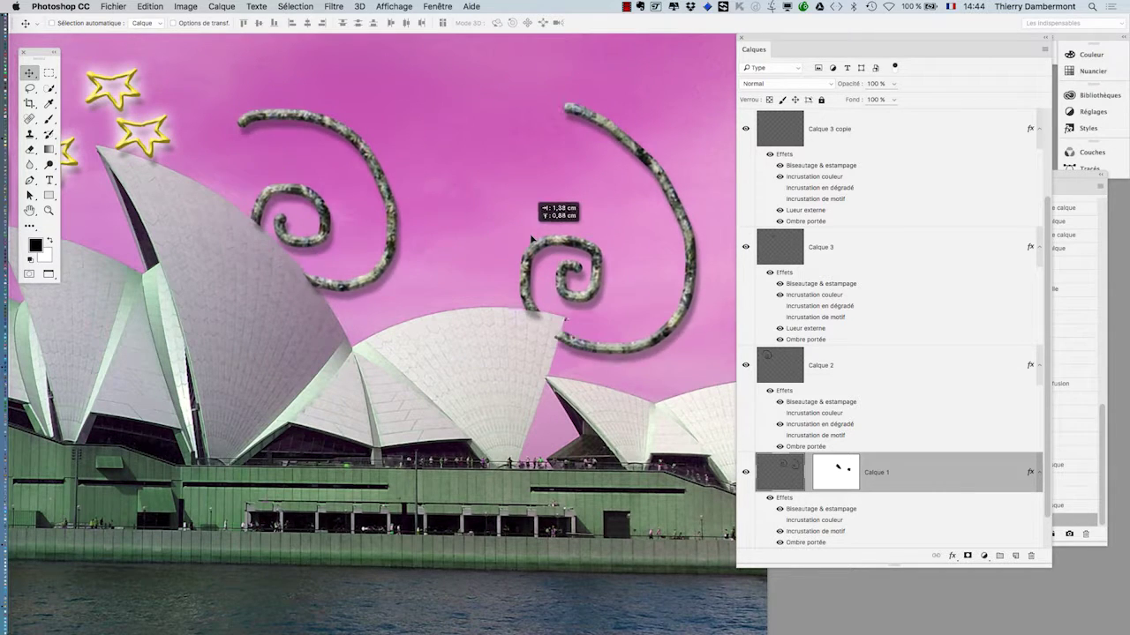
left_click_drag(555, 247, 537, 243)
scroll(543, 252, "down", 3)
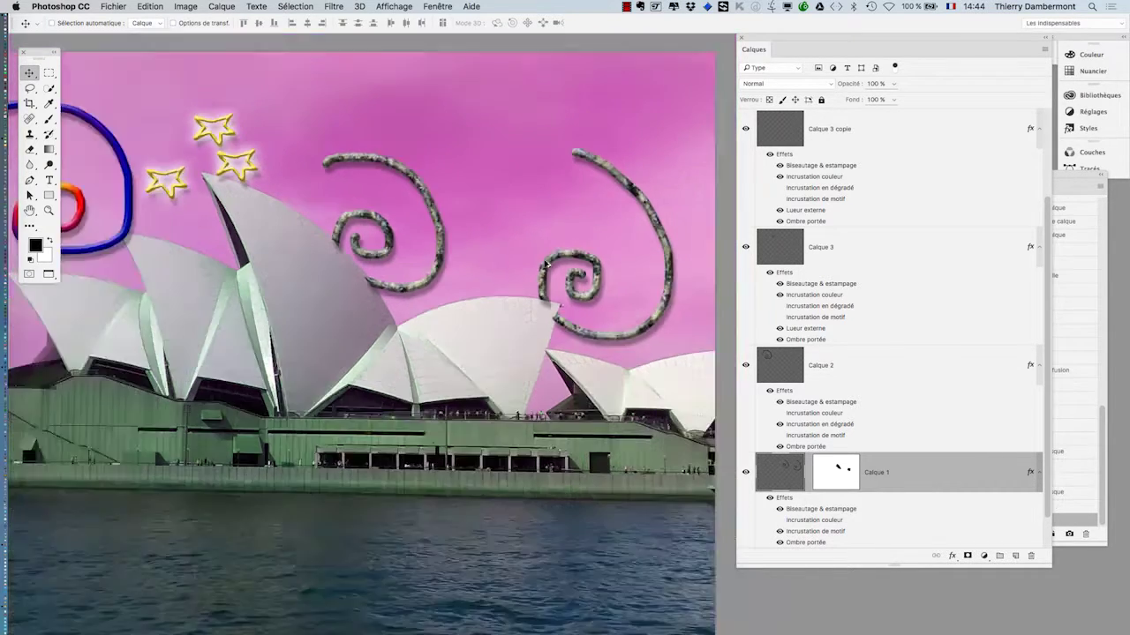
left_click_drag(585, 273, 578, 279)
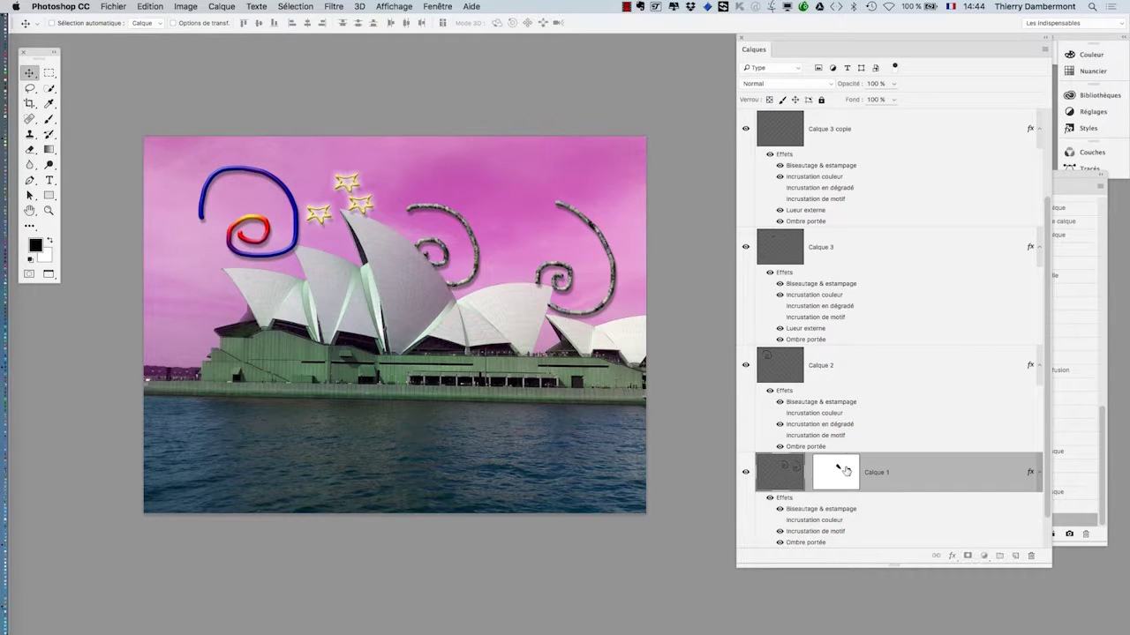
Paint black on Calque 1's mask over the building and check it by moving the swirls
left_click(49, 119)
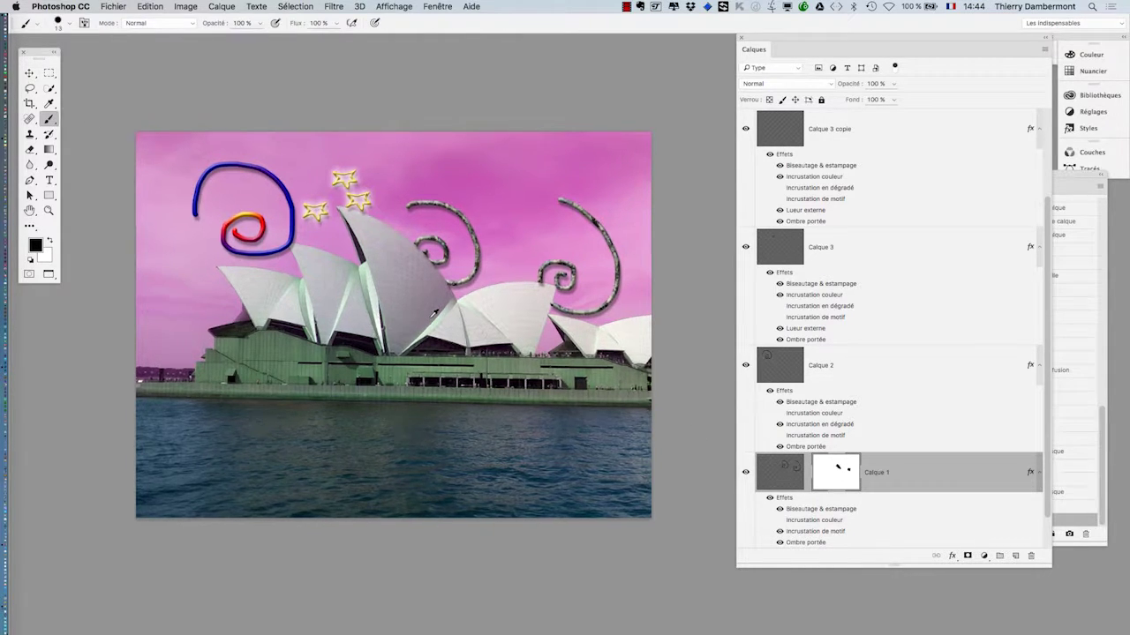
scroll(431, 306, "up", 2)
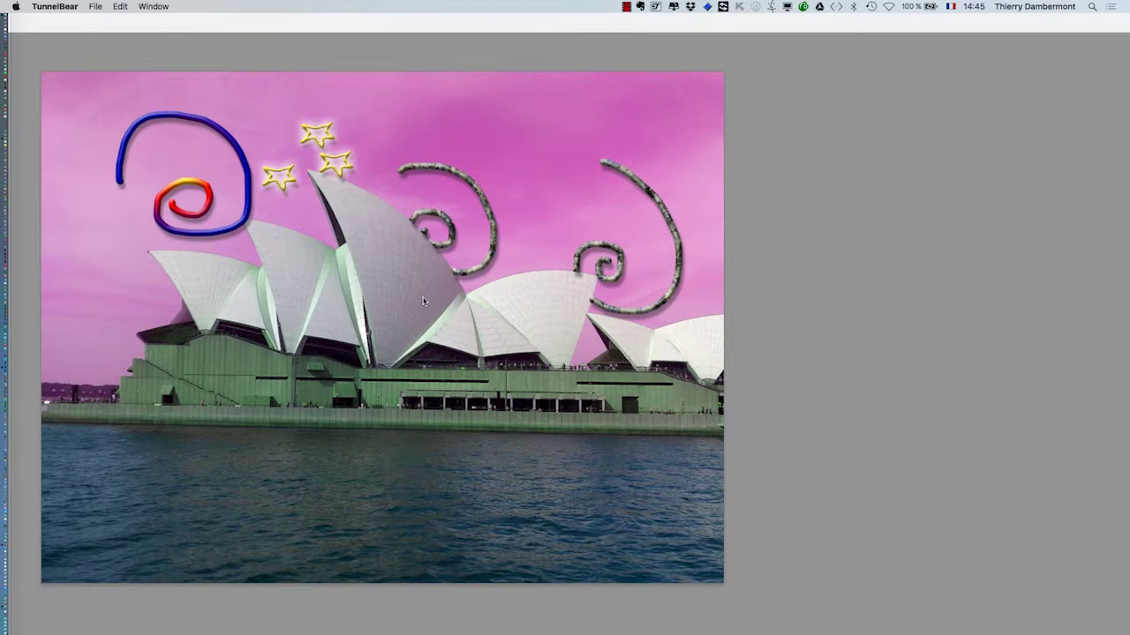
left_click(423, 301)
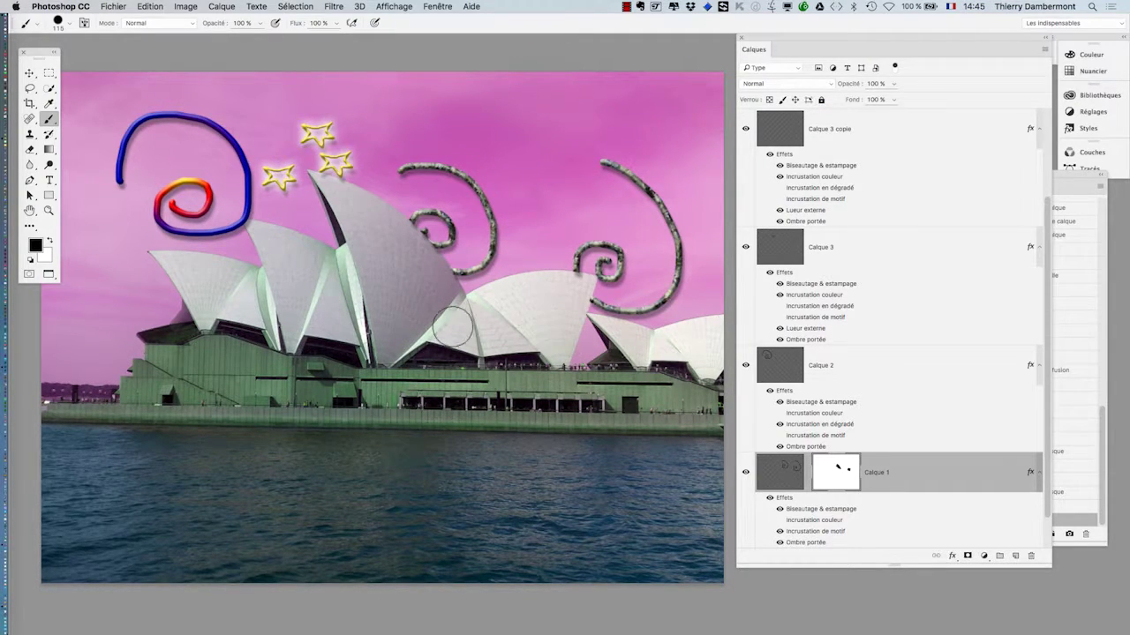
mouse_move(372, 261)
left_mouse_down()
mouse_move(520, 364)
mouse_move(624, 382)
left_mouse_up()
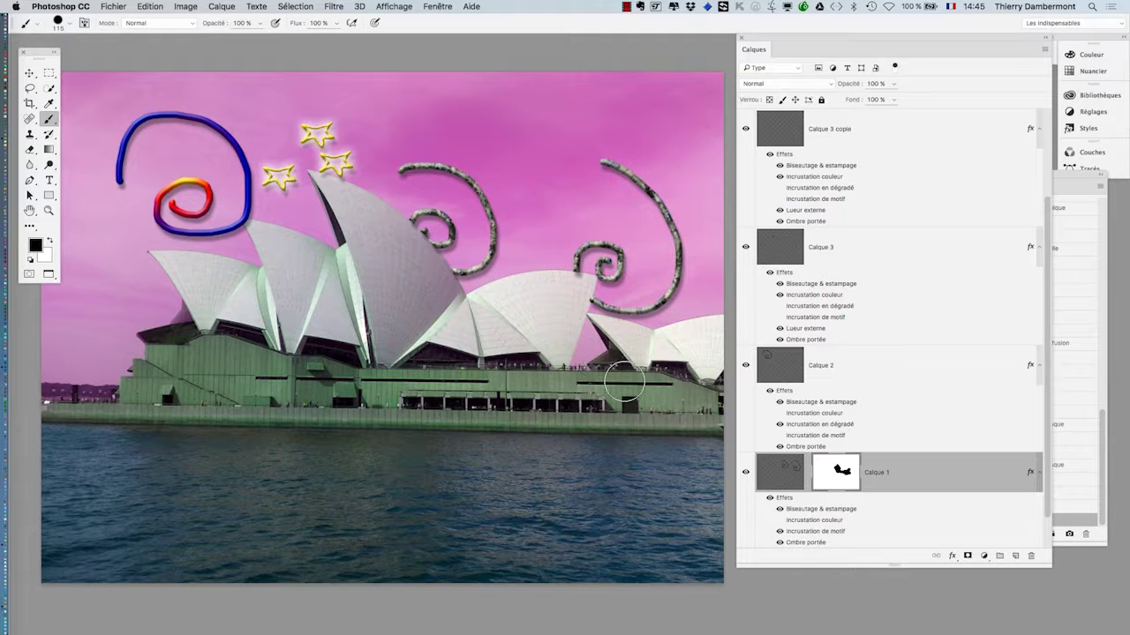
left_click(29, 74)
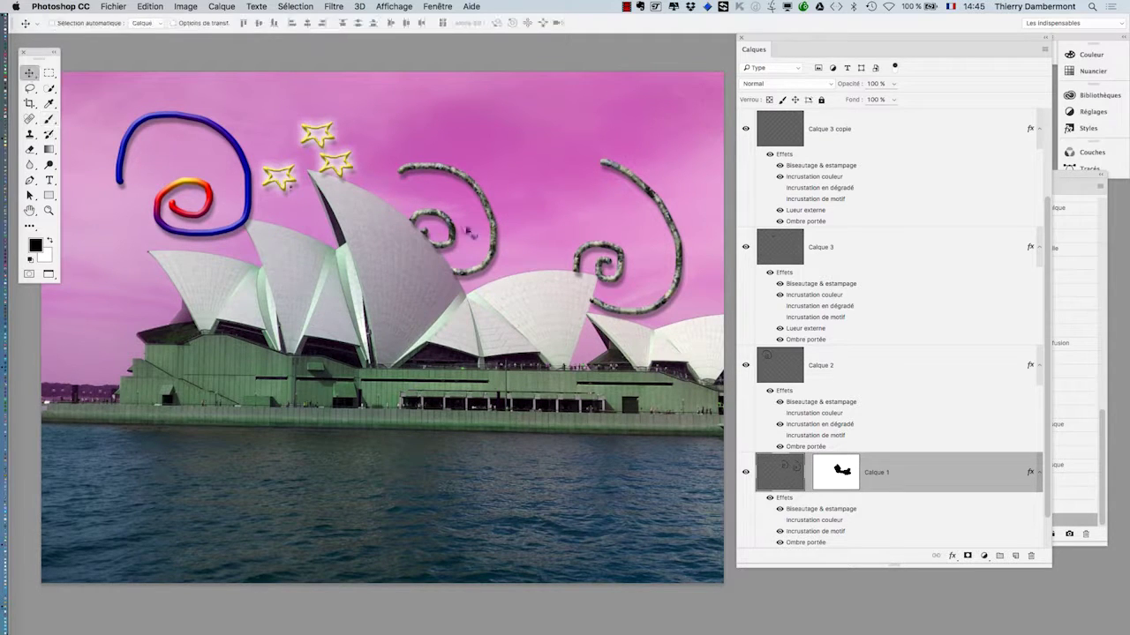
left_click_drag(464, 232, 450, 255)
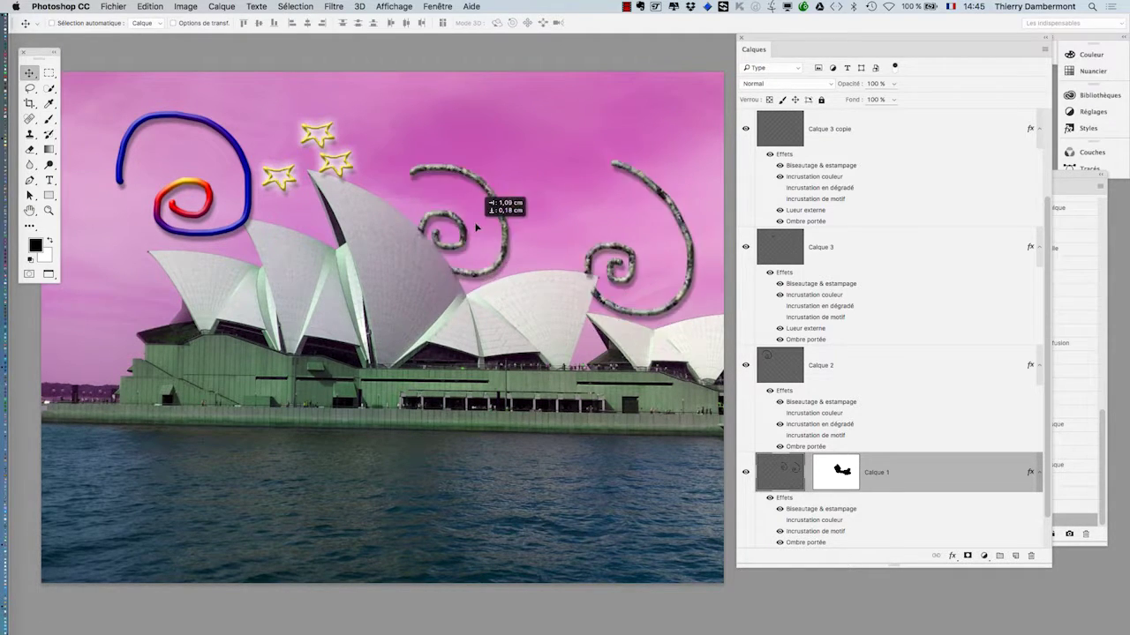
left_click_drag(450, 254, 456, 252)
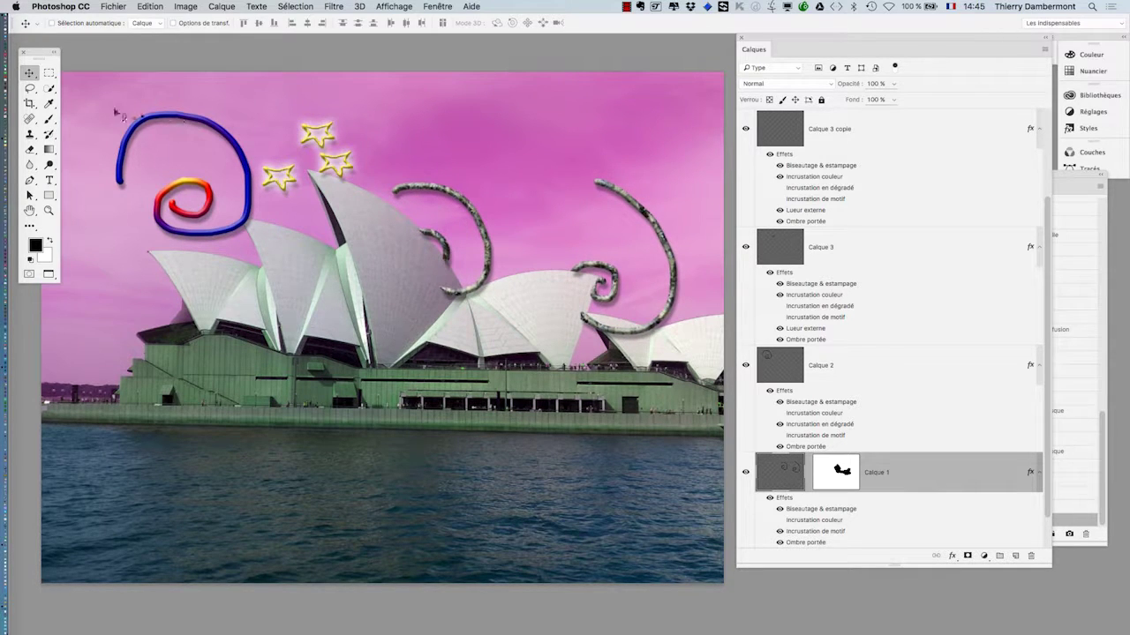
Mask the swirl where it overlaps the sail, then move the swirls up-left into final position
left_click(50, 120)
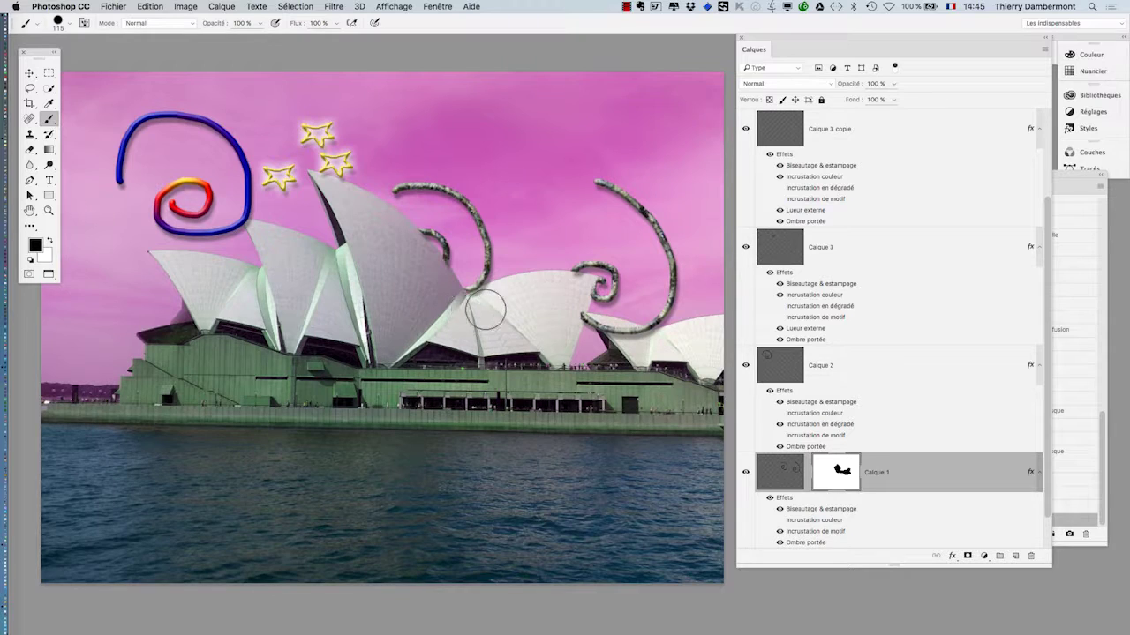
left_click_drag(583, 334, 645, 347)
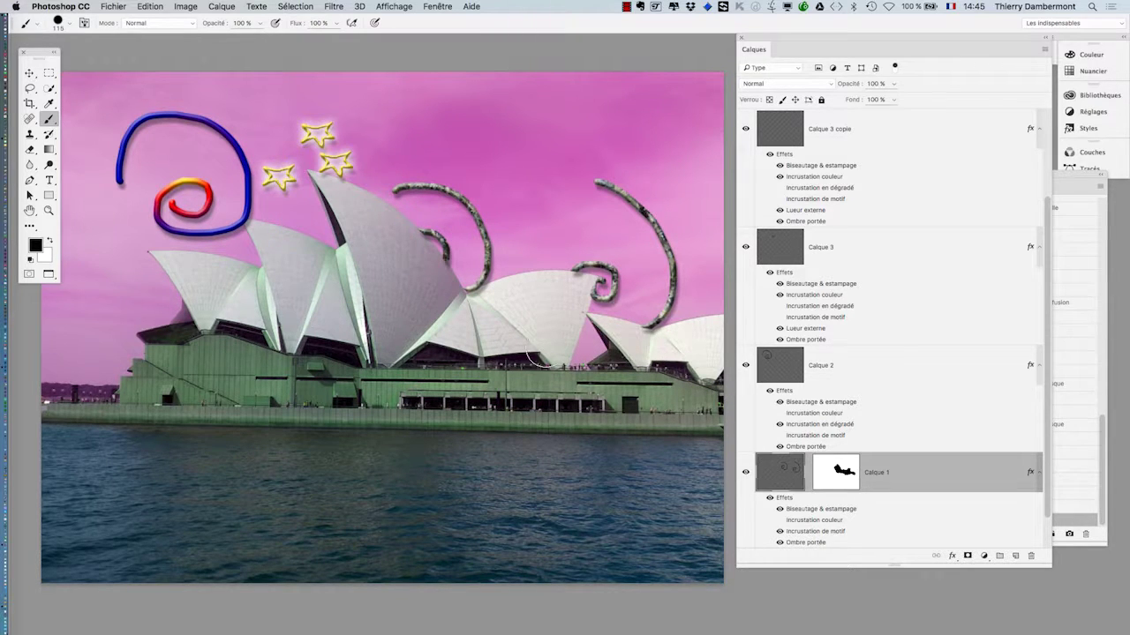
left_click(31, 74)
mouse_move(395, 243)
left_mouse_down()
mouse_move(383, 233)
mouse_move(393, 201)
left_mouse_up()
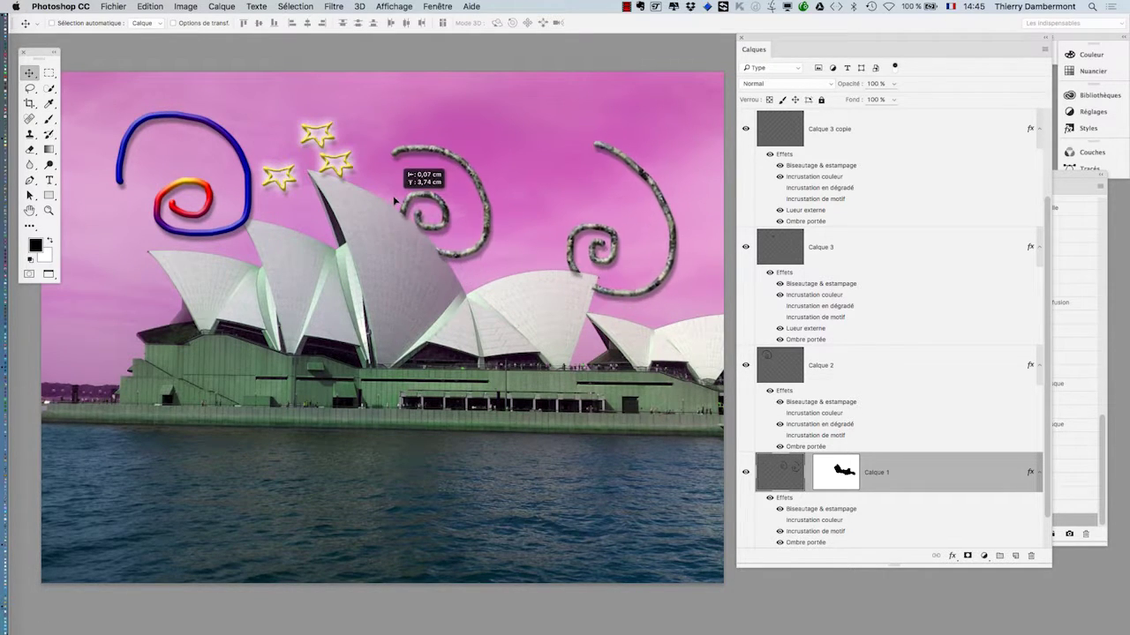